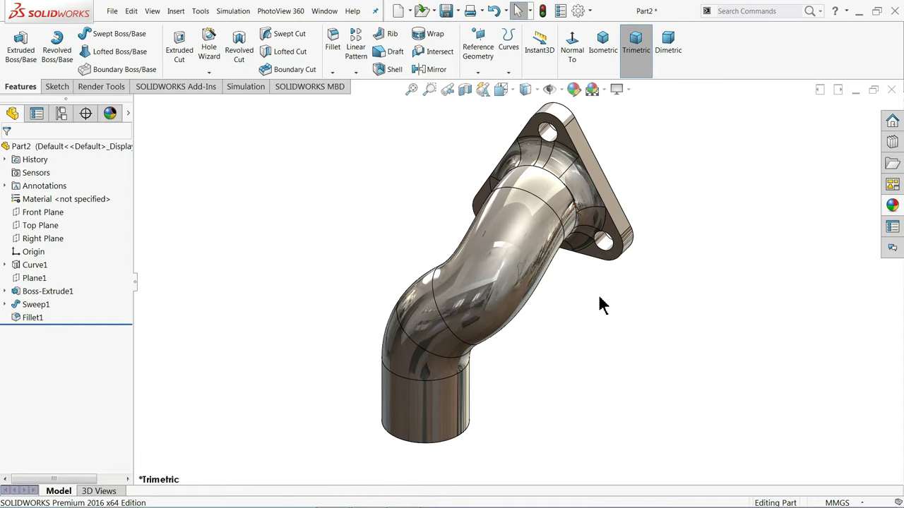
middle_drag(550, 335, 558, 277)
click(508, 44)
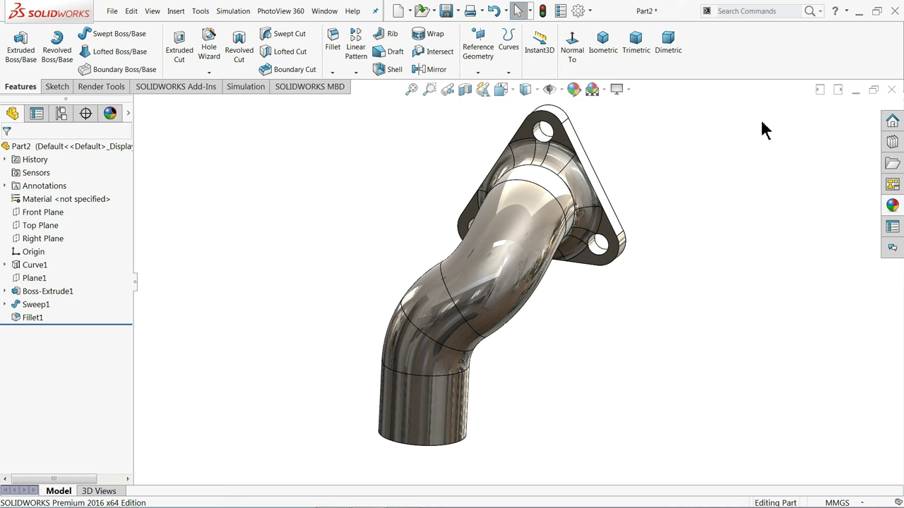
click(858, 11)
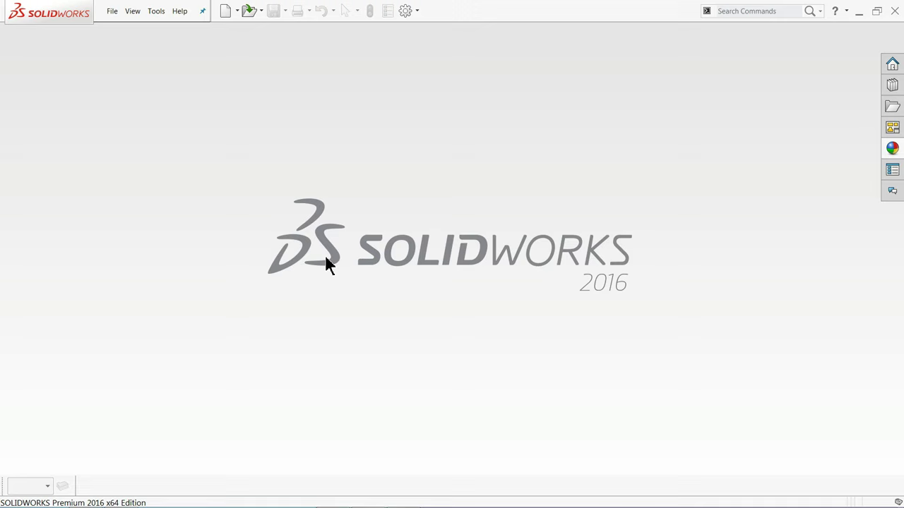
Create a new part document.
click(111, 15)
click(128, 30)
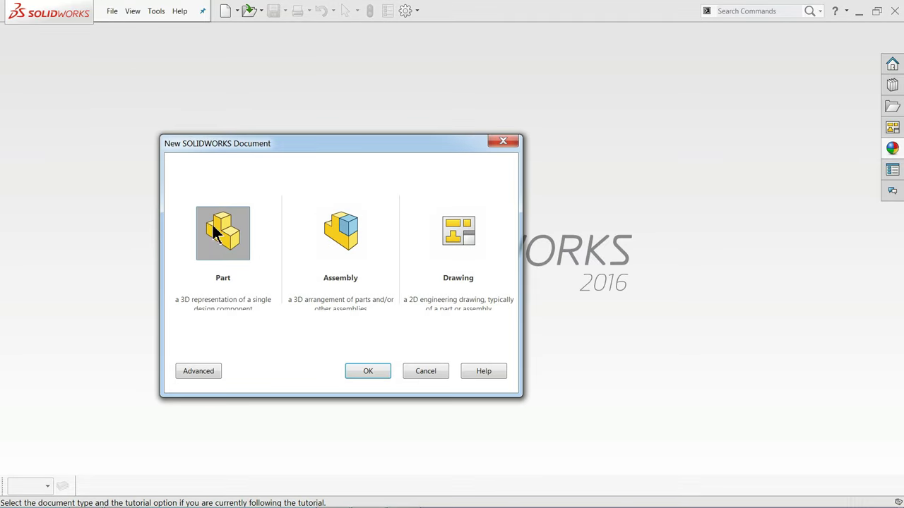
click(362, 375)
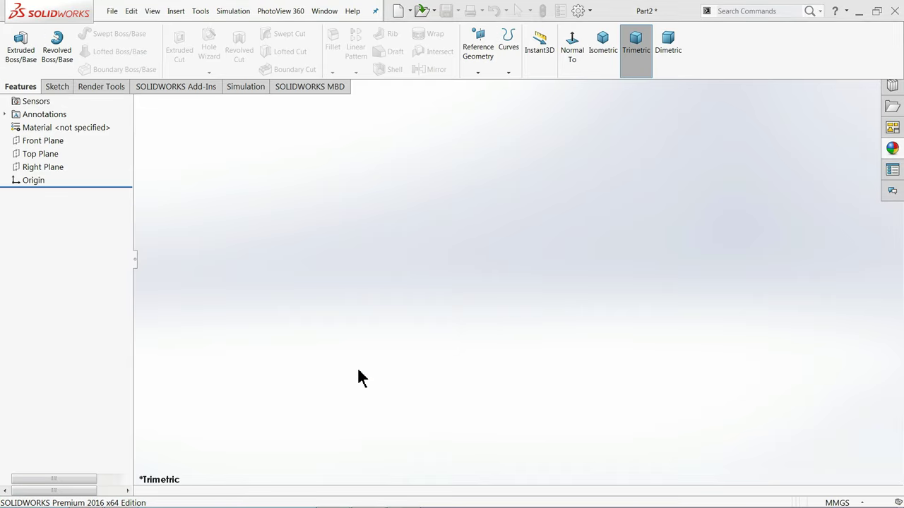
Apply the Plain White scene to the part's background.
click(604, 89)
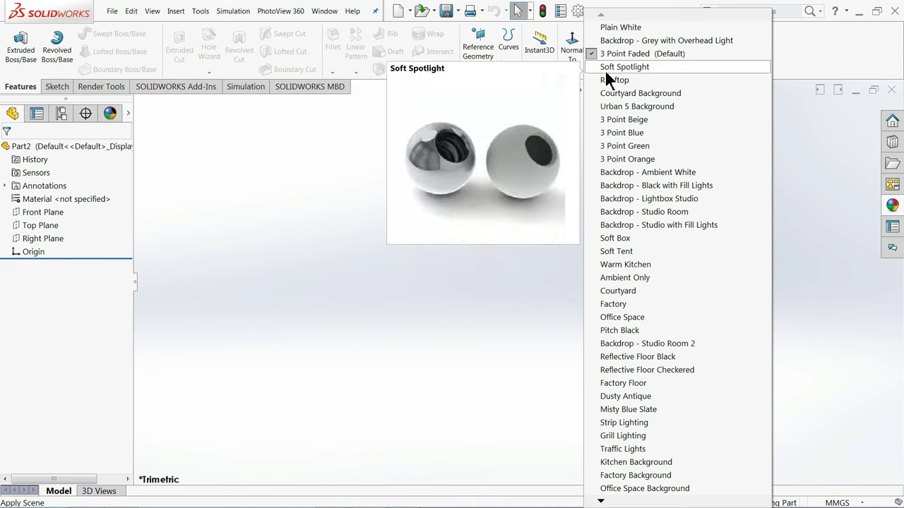
click(612, 28)
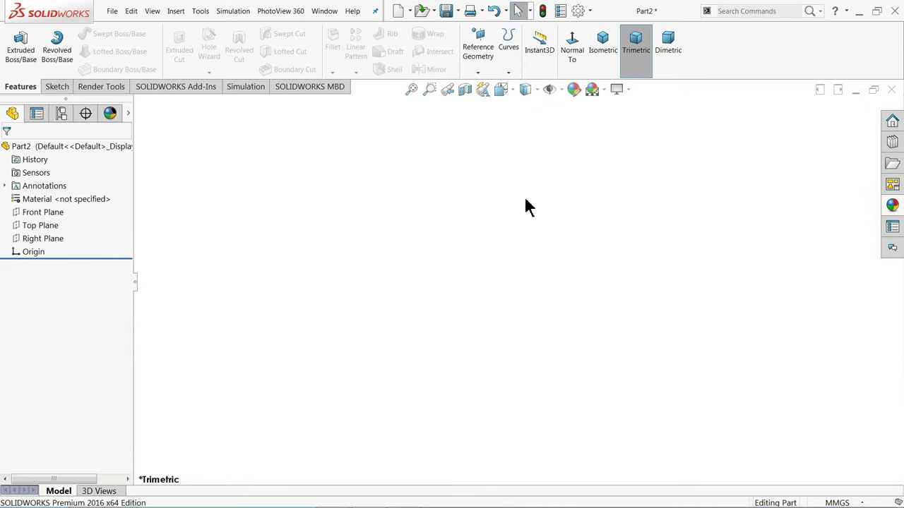
click(859, 12)
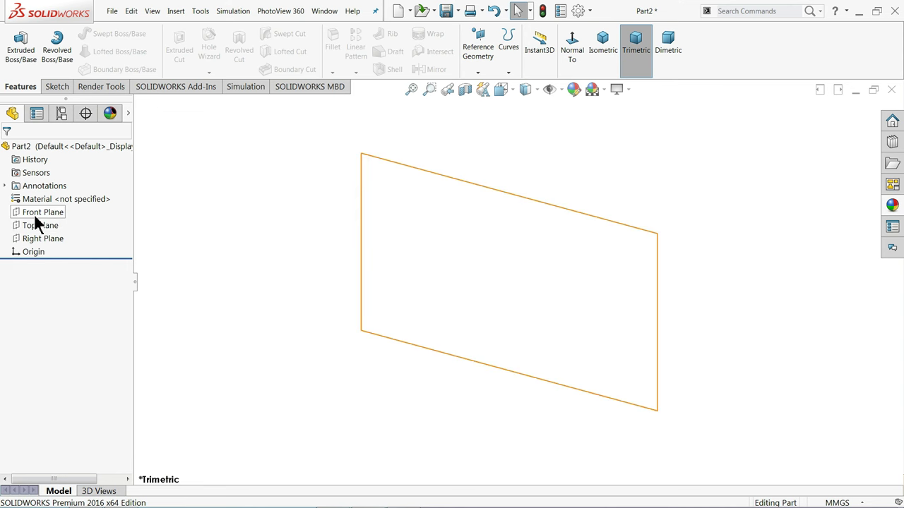
Start a sketch on the Front Plane and draw a vertical line upward from the origin.
click(35, 215)
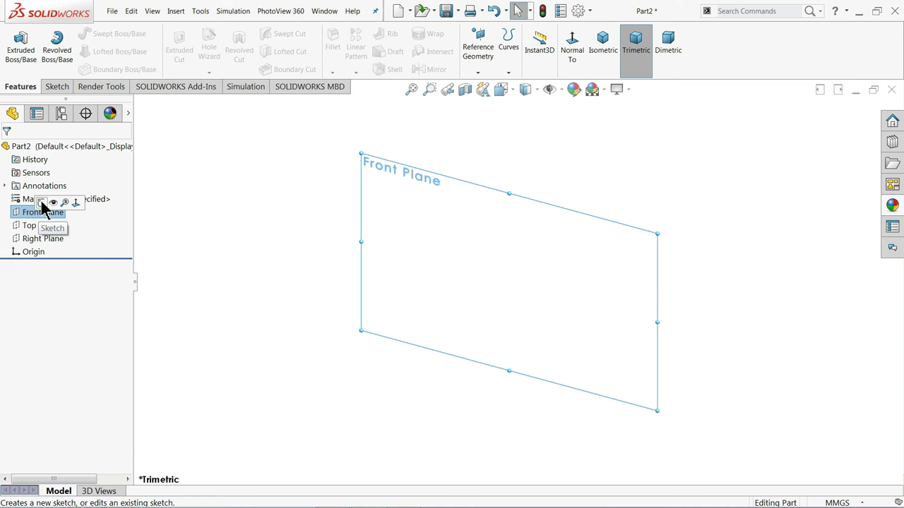
click(42, 202)
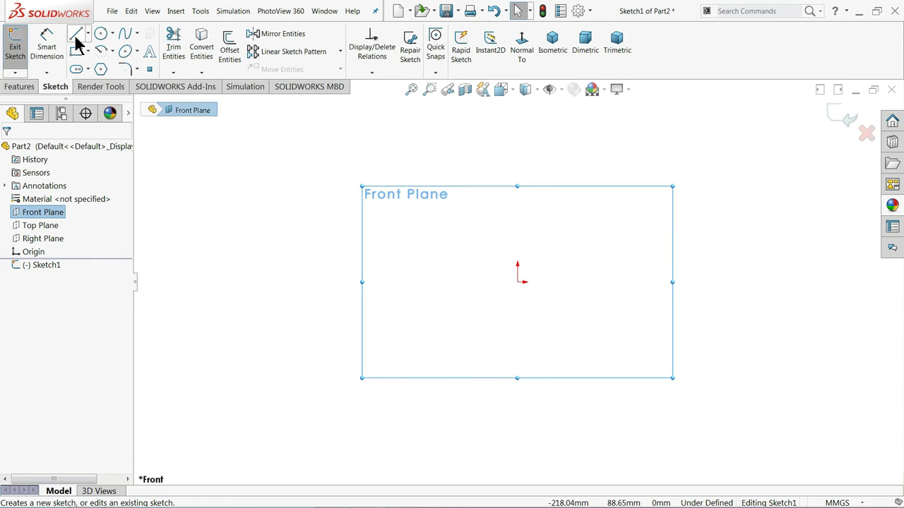
click(76, 35)
click(516, 281)
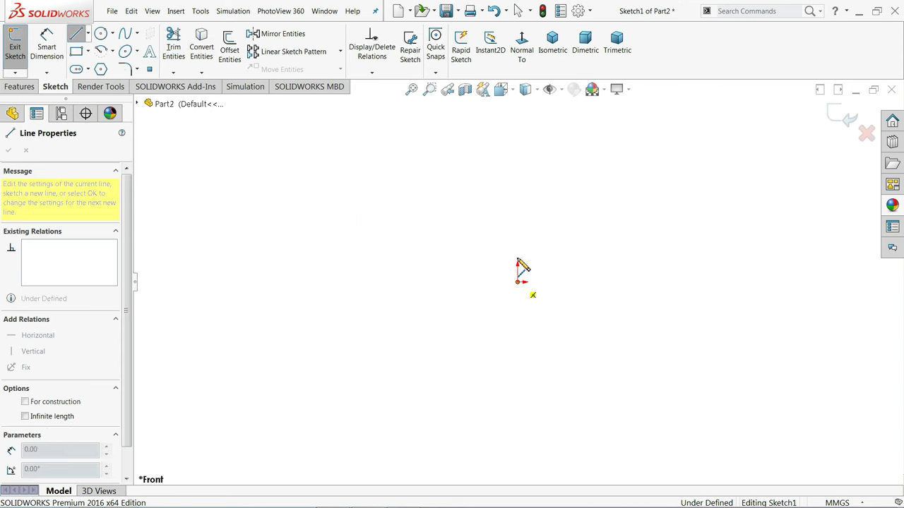
click(517, 213)
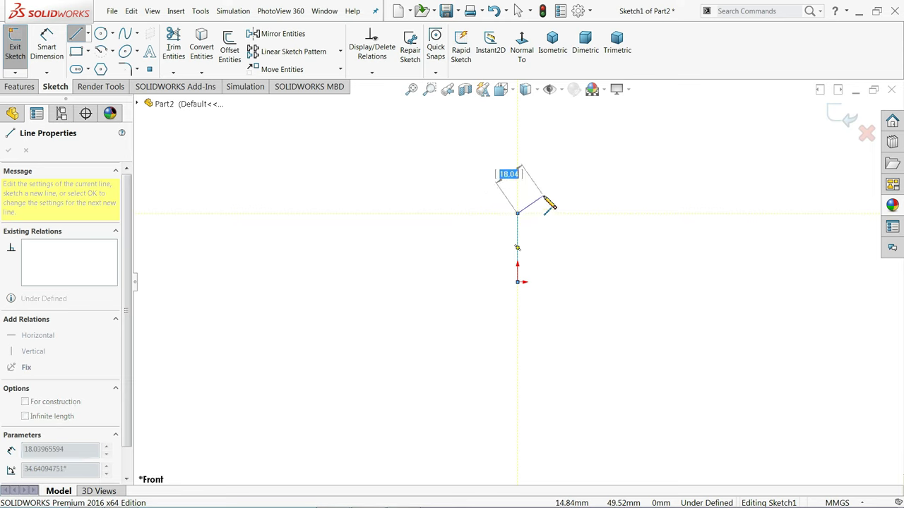
Sketch two tangent arcs from the vertical line's upper end, forming an S-shaped bend to the right and upward.
click(518, 213)
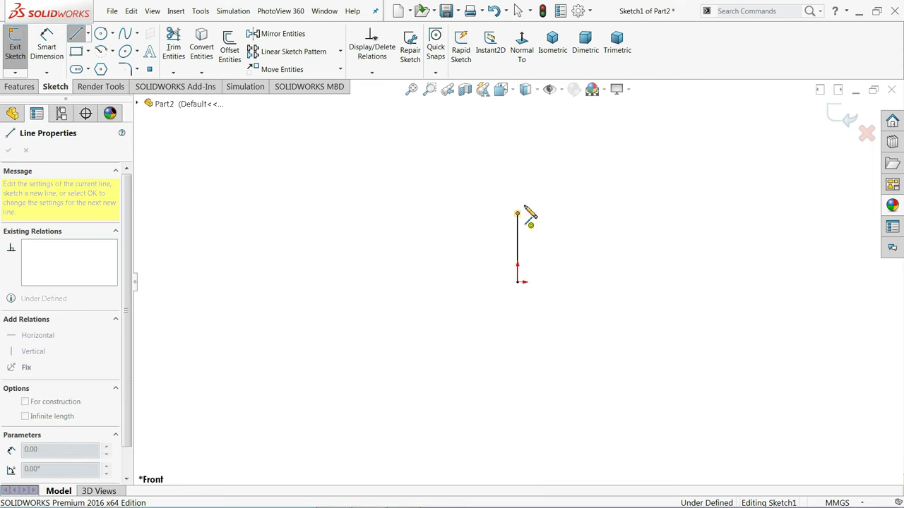
click(554, 170)
scroll(556, 176, down, 3)
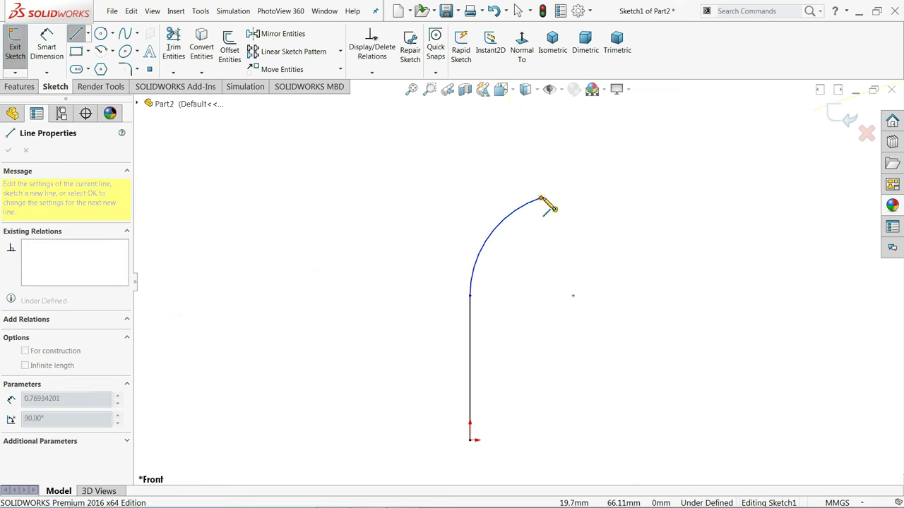
scroll(573, 162, up, 2)
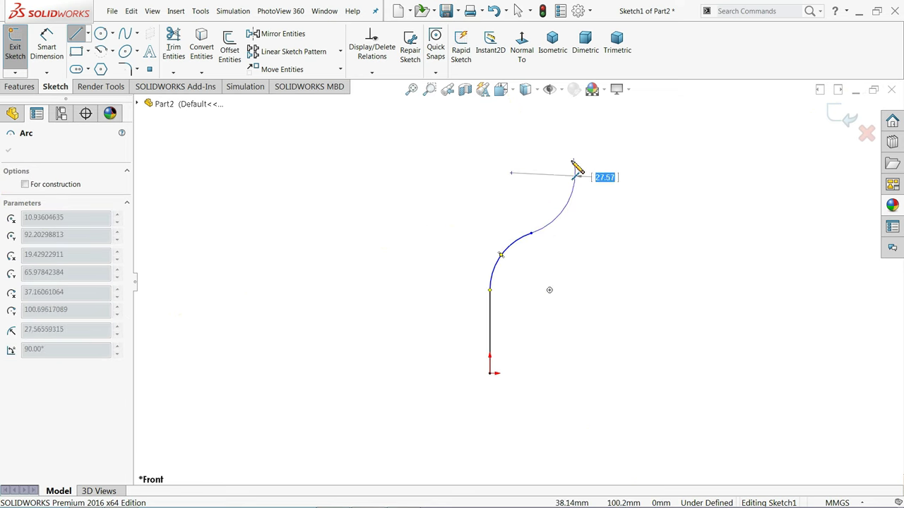
click(581, 138)
Sketch a vertical line upward from the free end of the upper arc.
scroll(581, 138, up, 2)
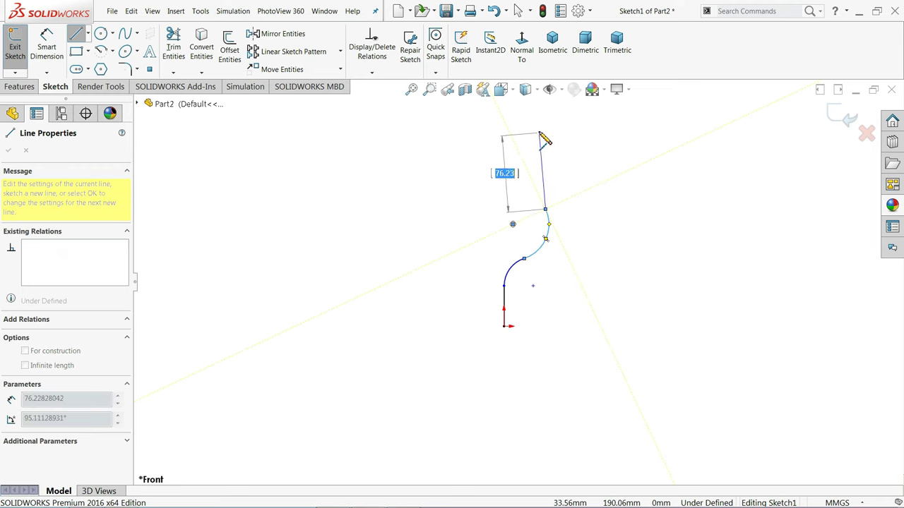
right_click(593, 143)
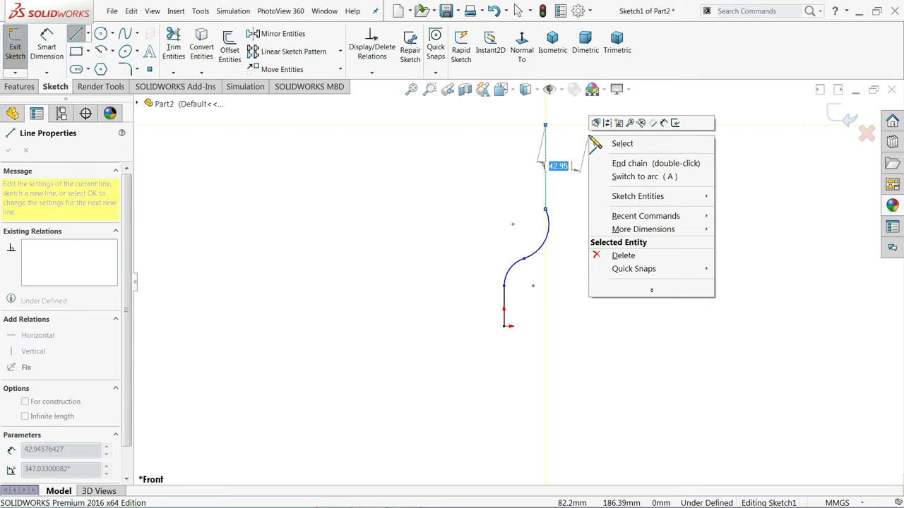
click(615, 145)
scroll(568, 197, down, 2)
Dimension the lower vertical line to a length of 50 mm.
click(45, 39)
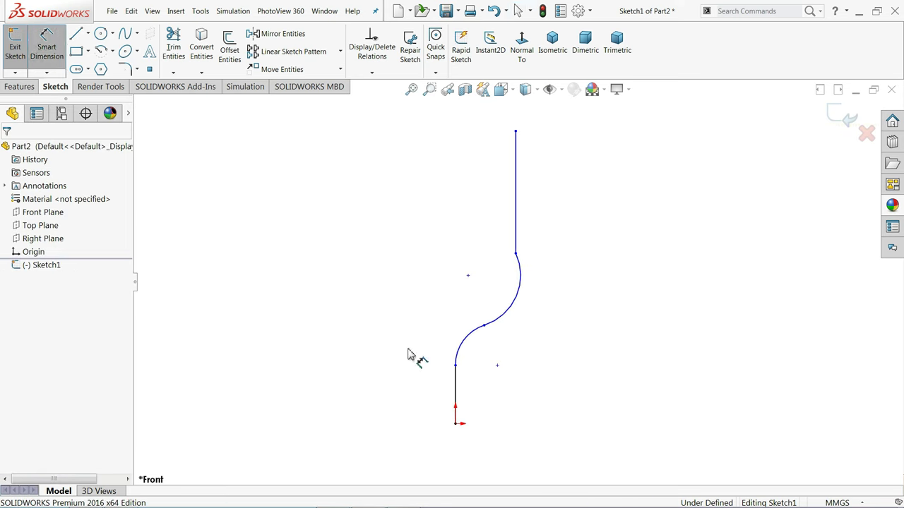
click(456, 389)
click(406, 395)
text(50)
key(Return)
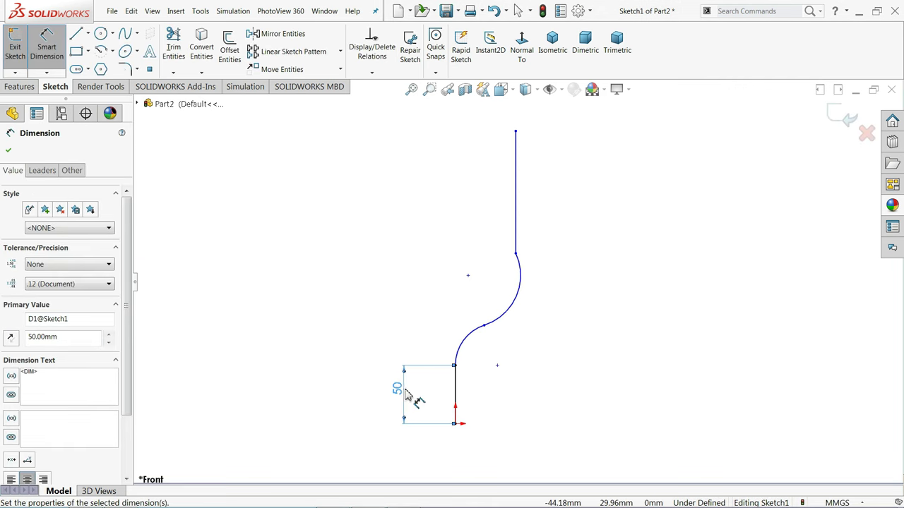
Dimension the lower arc with a radius of 60 mm.
click(467, 346)
click(489, 362)
text(60)
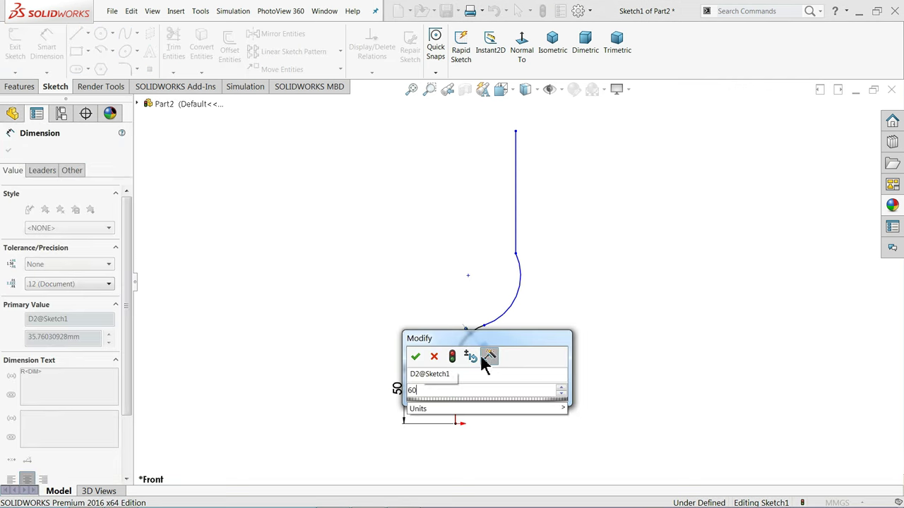
key(Return)
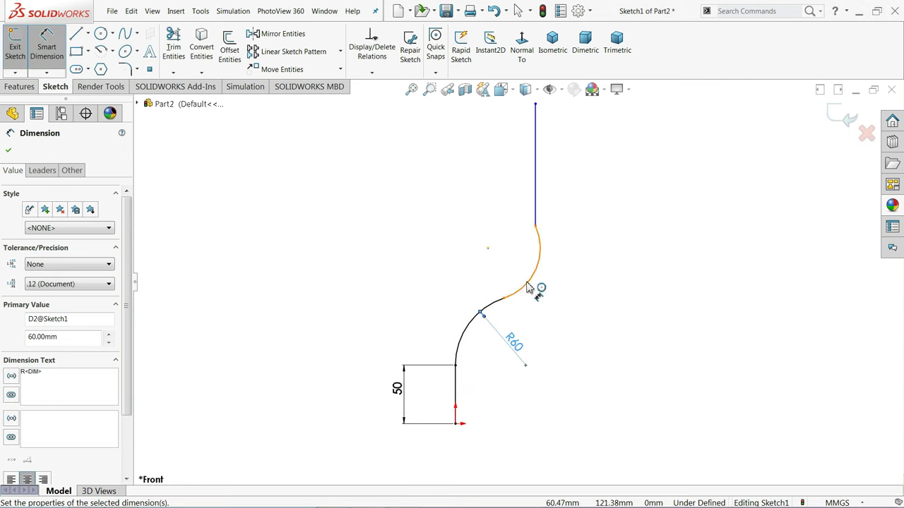
Dimension the upper arc with a radius of 60 mm.
click(528, 288)
click(424, 242)
text(60)
key(Return)
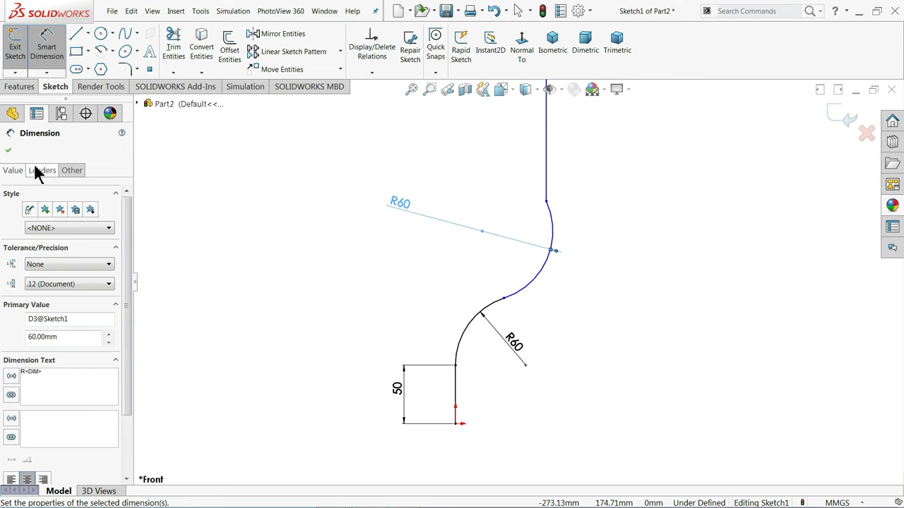
click(7, 151)
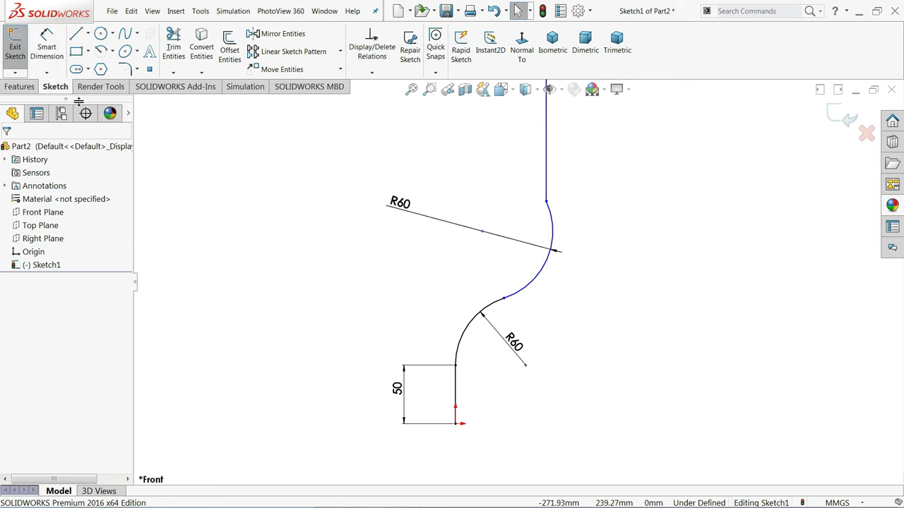
Add a driven horizontal dimension between the lower arc's centre and the origin.
click(47, 43)
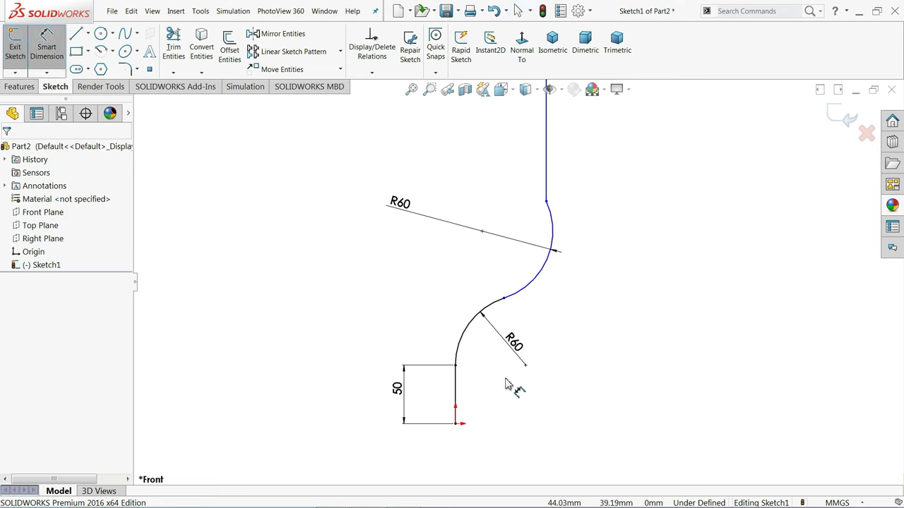
click(525, 365)
click(456, 423)
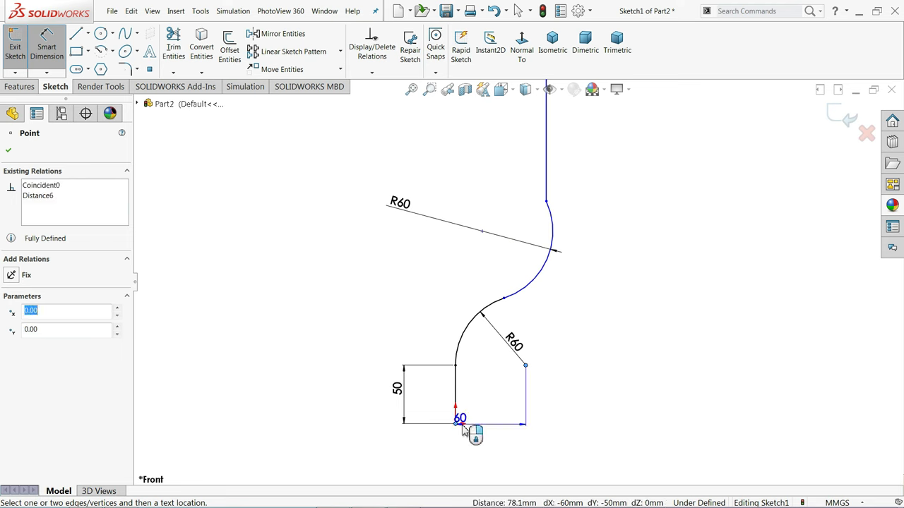
click(495, 433)
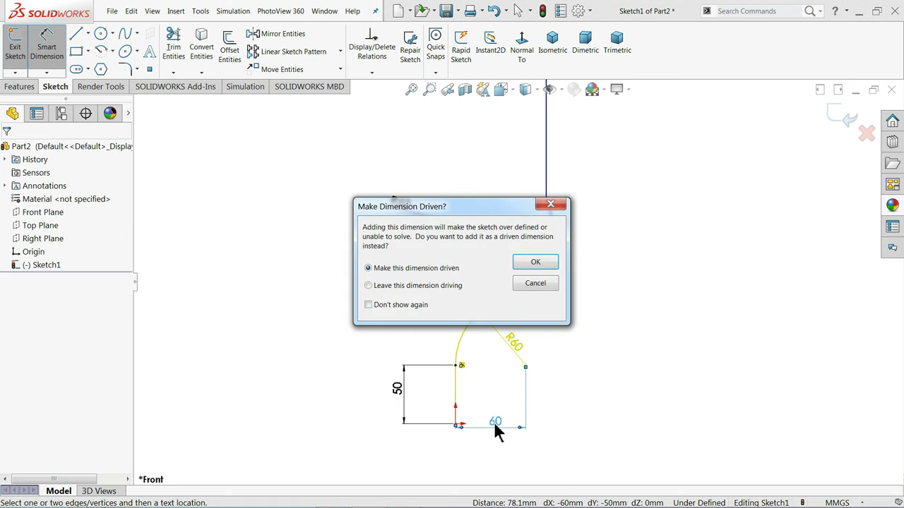
click(535, 263)
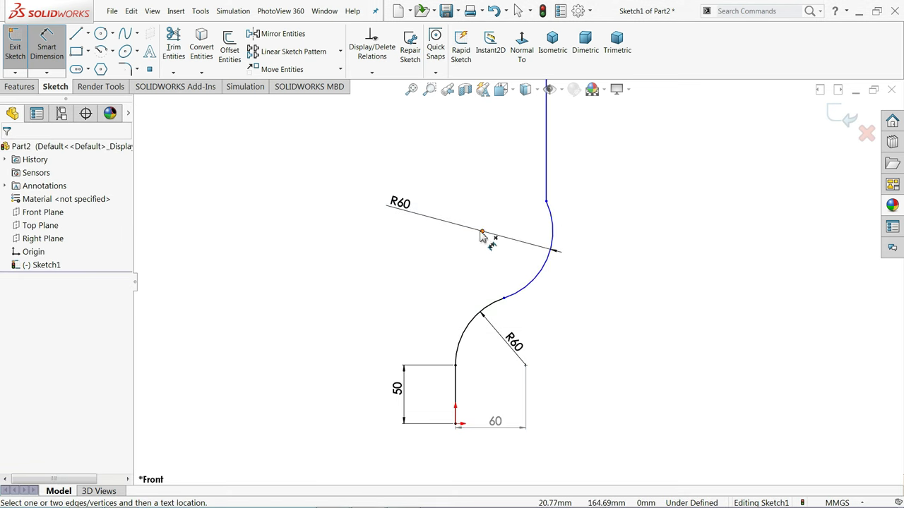
Dimension the vertical distance from the origin to the upper arc's centre as 147.5 mm.
click(480, 233)
click(456, 424)
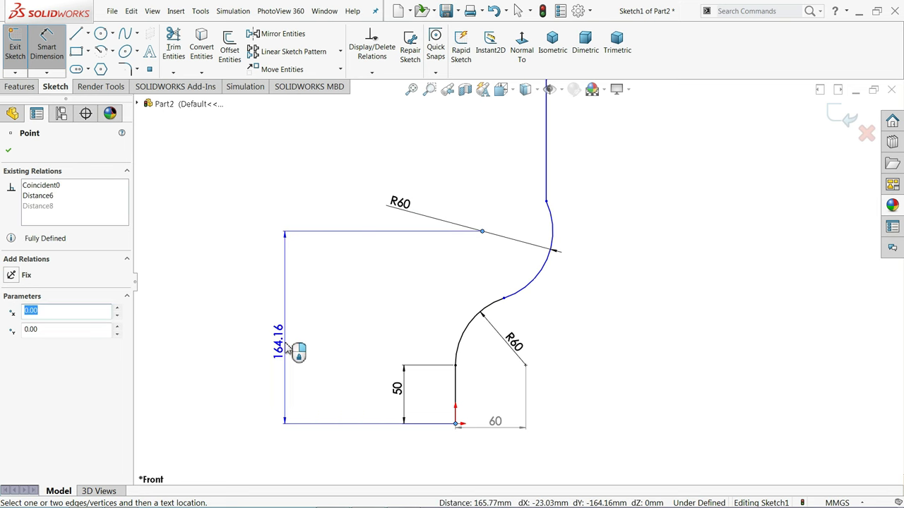
click(289, 350)
text(147.5)
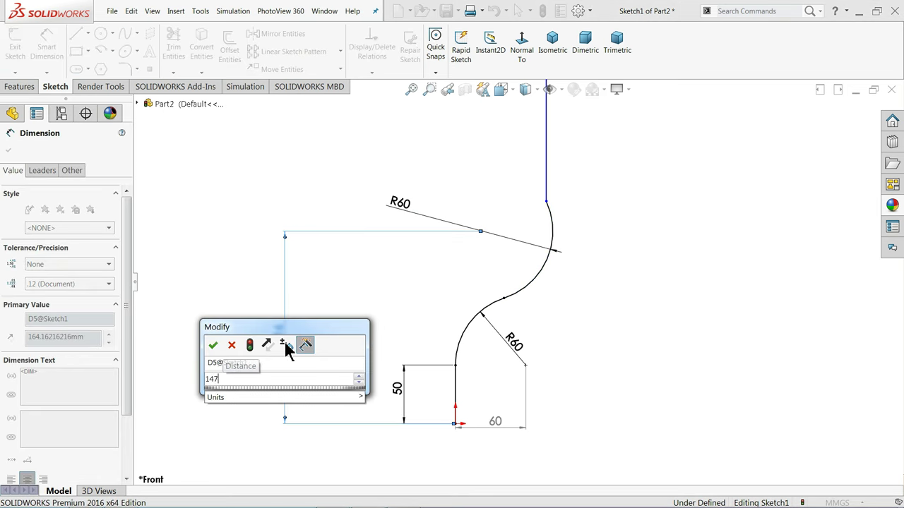
key(Return)
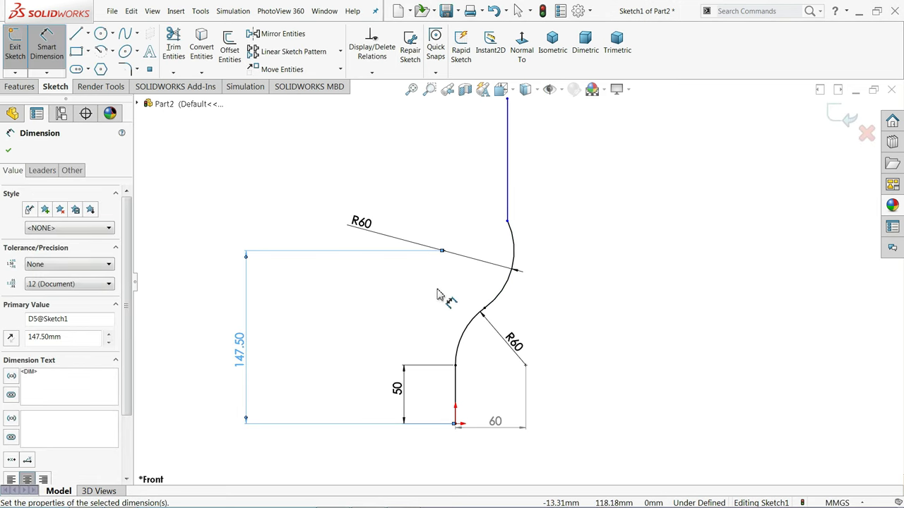
Try a driven horizontal dimension between the lower line's upper end and the upper arc's centre, and delete it.
scroll(441, 300, up, 2)
scroll(503, 254, down, 2)
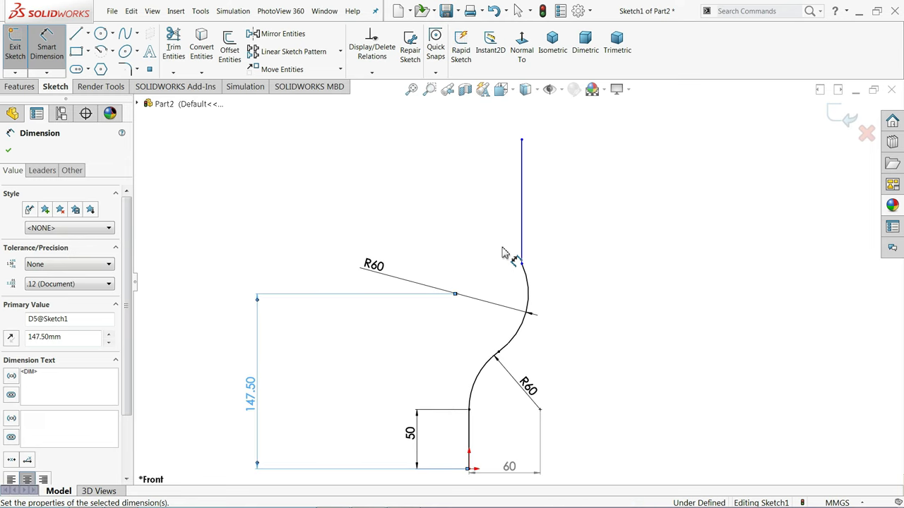
click(469, 411)
click(459, 297)
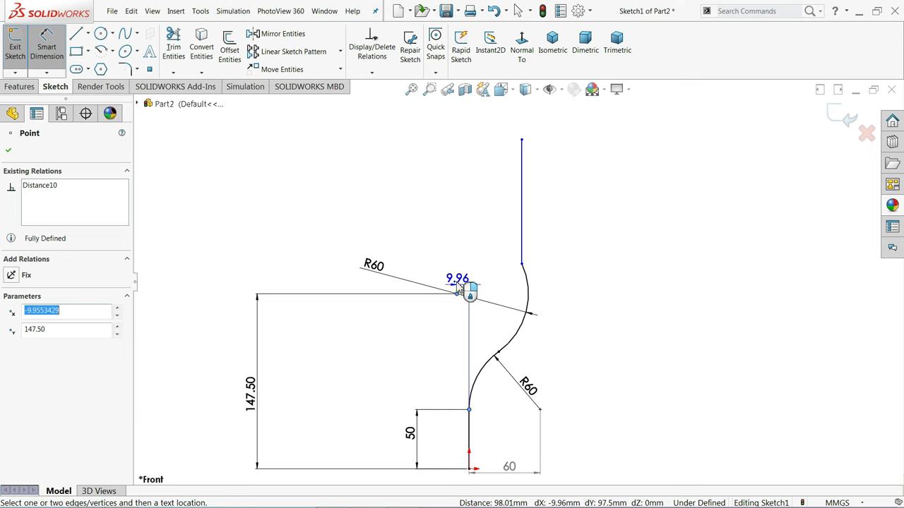
click(466, 236)
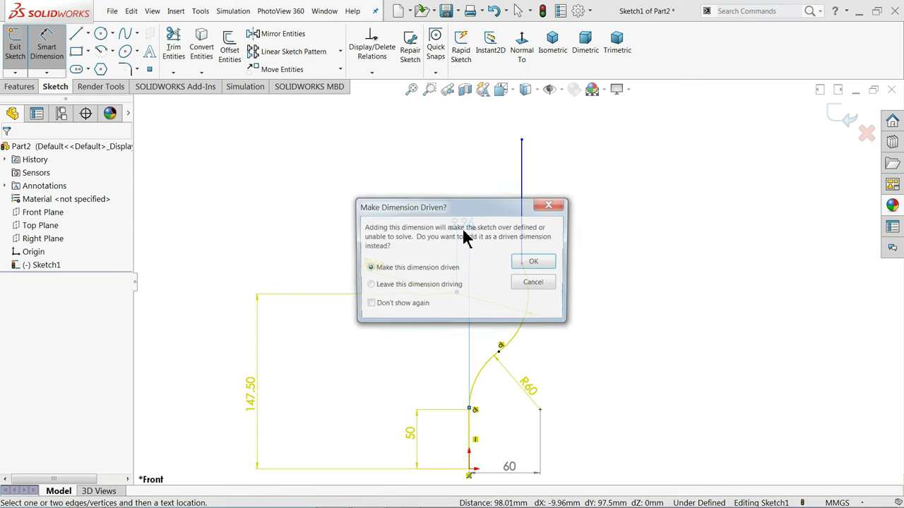
click(535, 262)
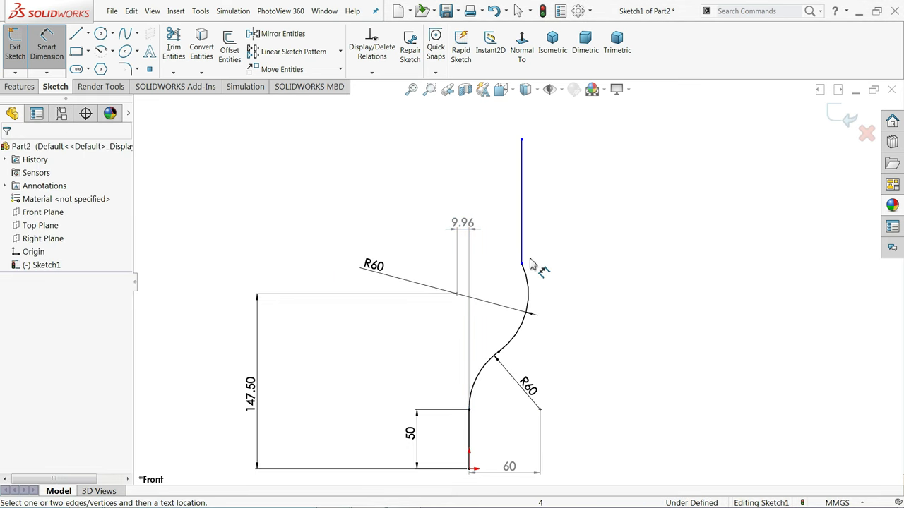
click(464, 225)
key(Delete)
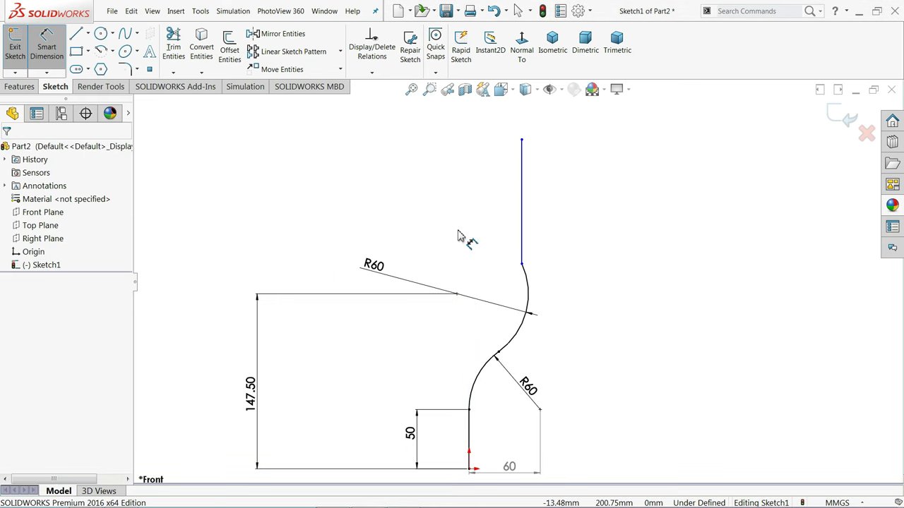
scroll(540, 303, down, 3)
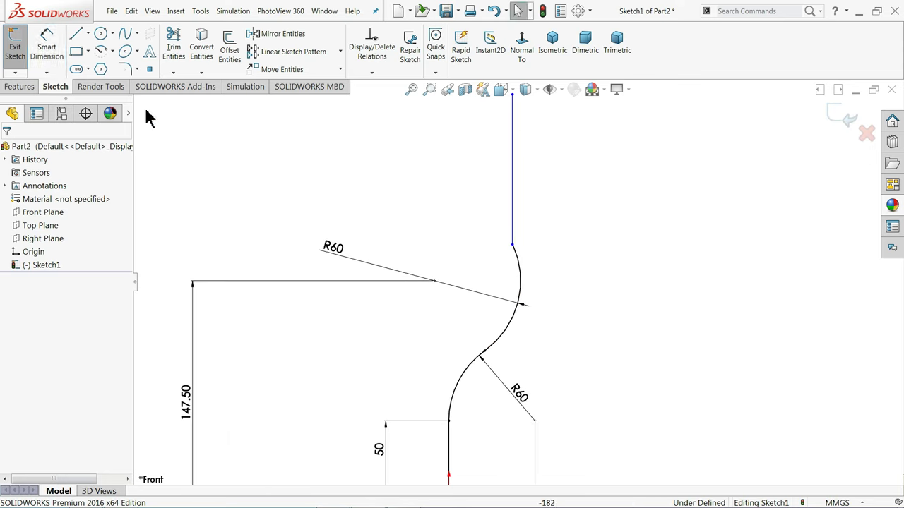
Make the upper vertical line and the upper arc tangent at their shared endpoint.
click(514, 249)
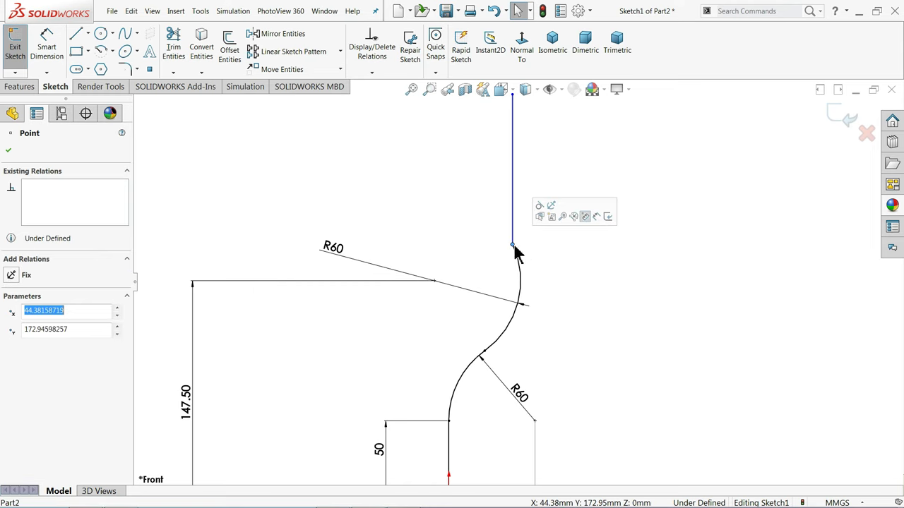
click(541, 208)
click(578, 267)
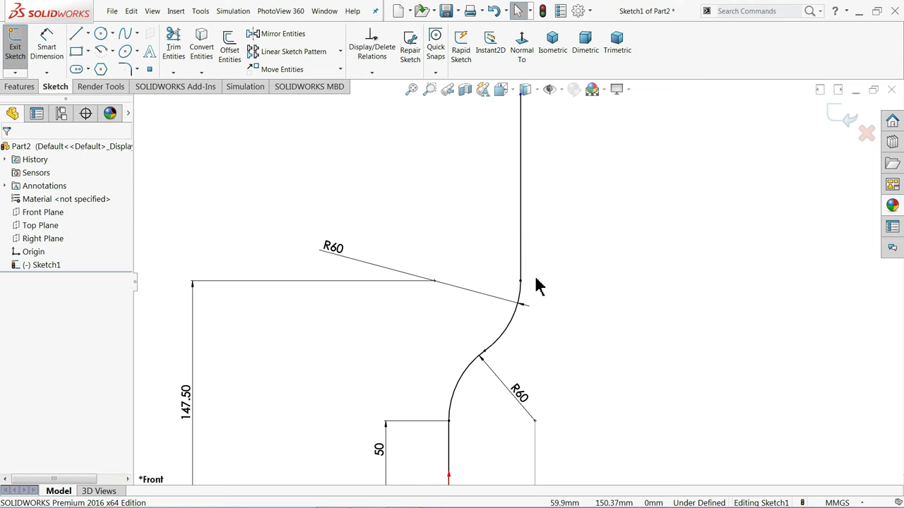
Delete the tangent relations at the joints between the path's lines and arcs, from the upper joint down to the lower one.
click(520, 281)
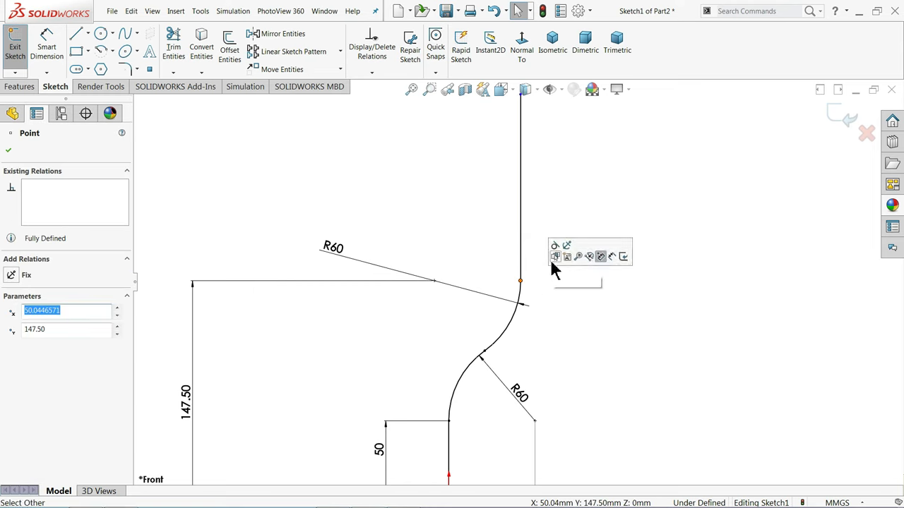
click(521, 297)
key(Escape)
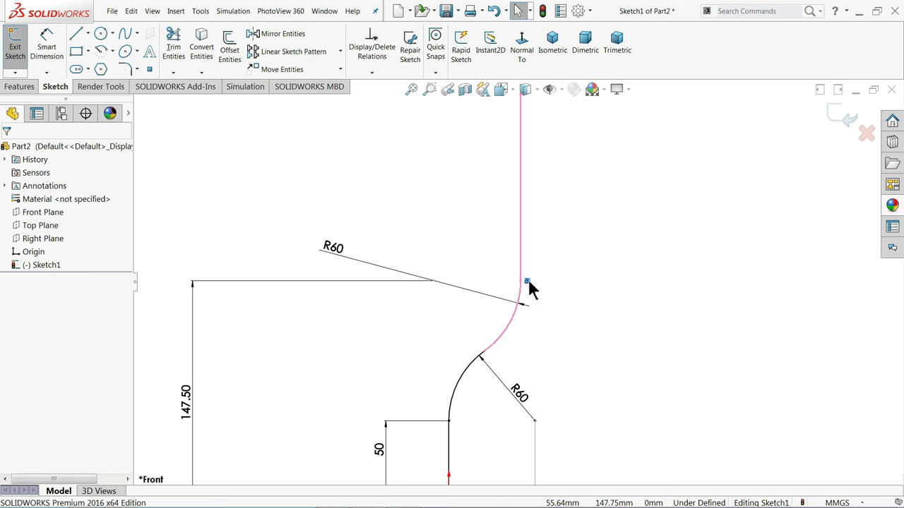
click(494, 359)
key(Escape)
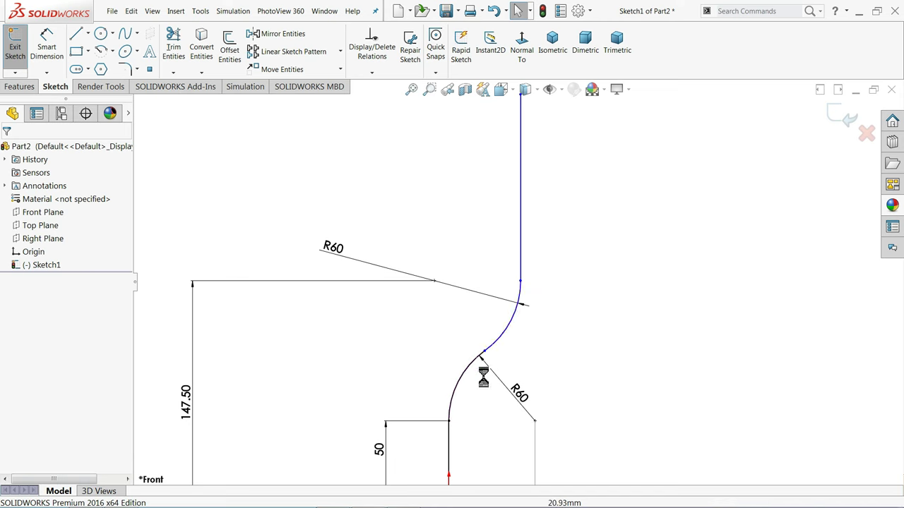
click(452, 441)
key(Escape)
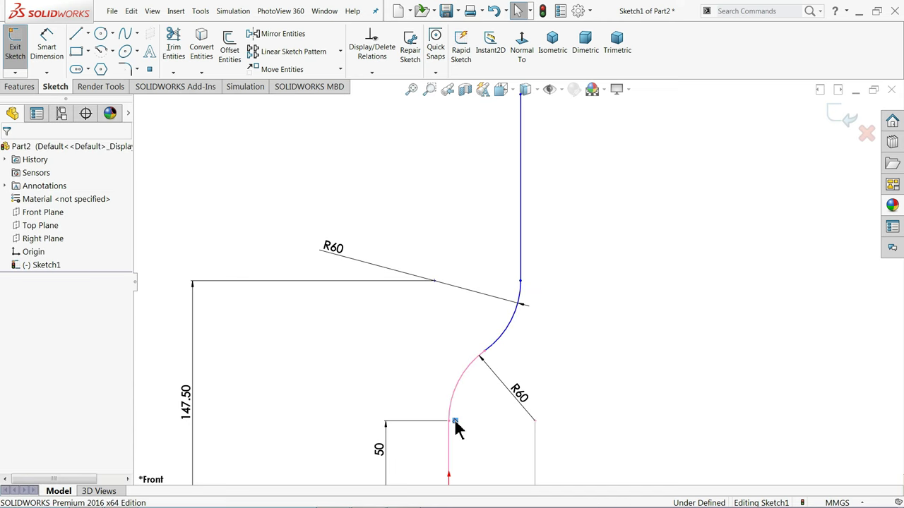
Dimension the horizontal distance between the origin and the upper vertical line as 50 mm.
key(z)
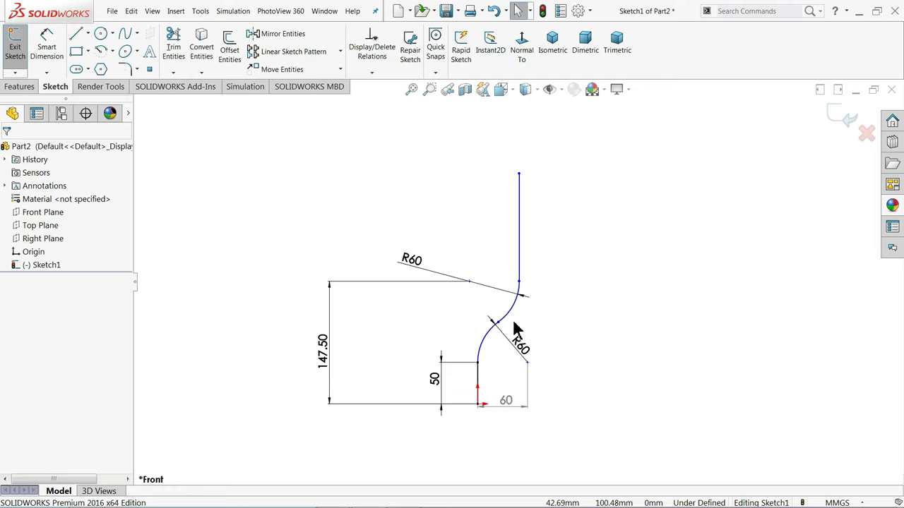
click(46, 53)
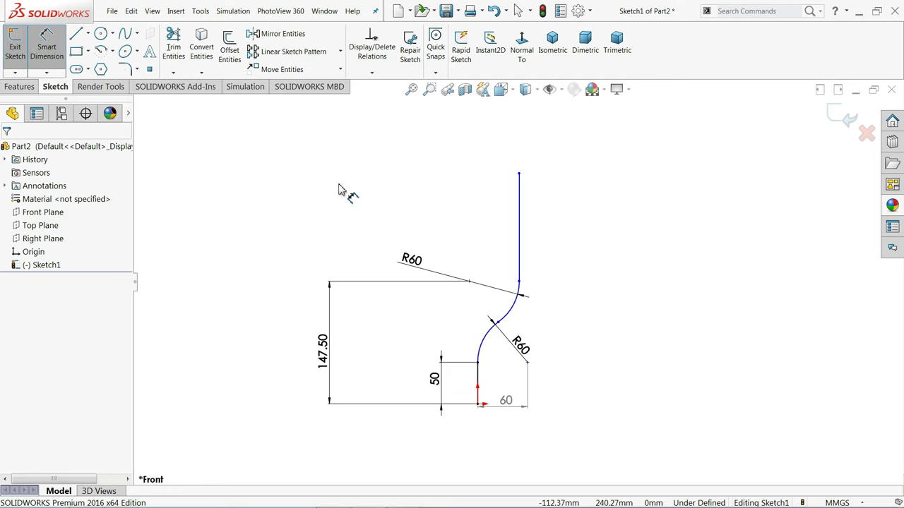
click(519, 213)
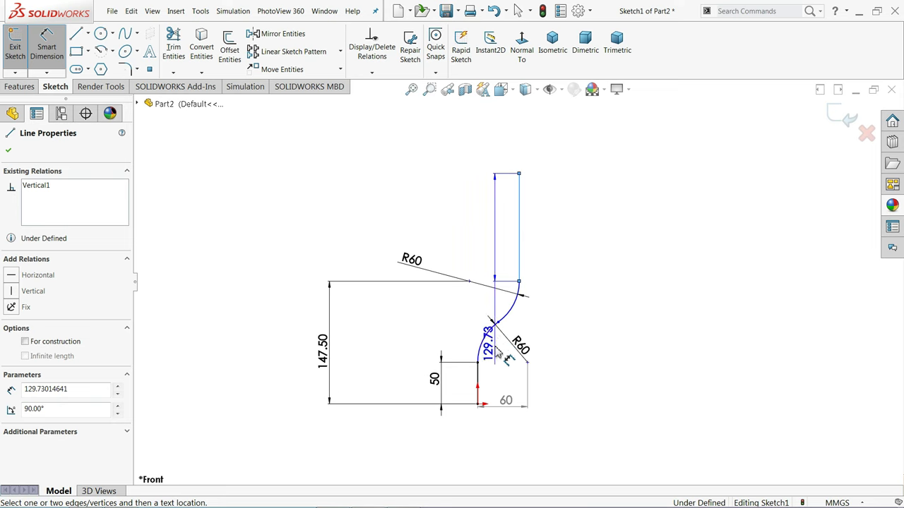
click(478, 404)
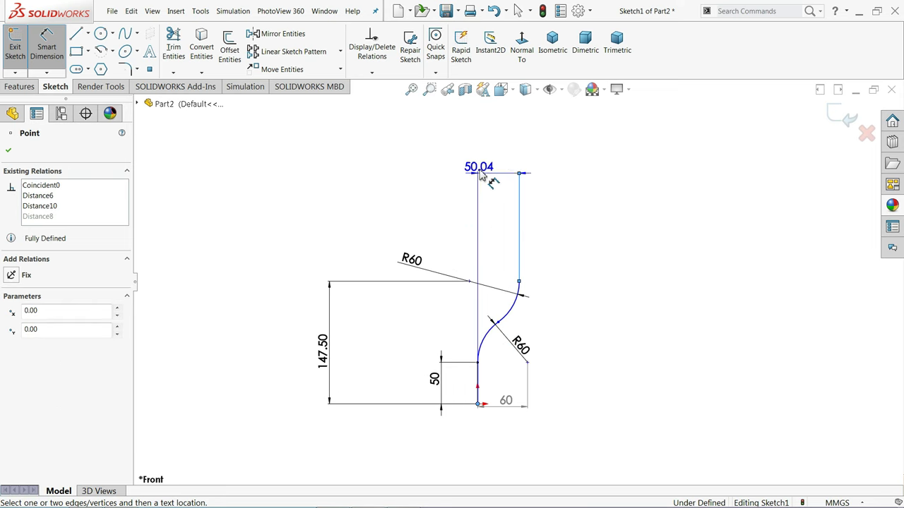
click(507, 160)
text(50)
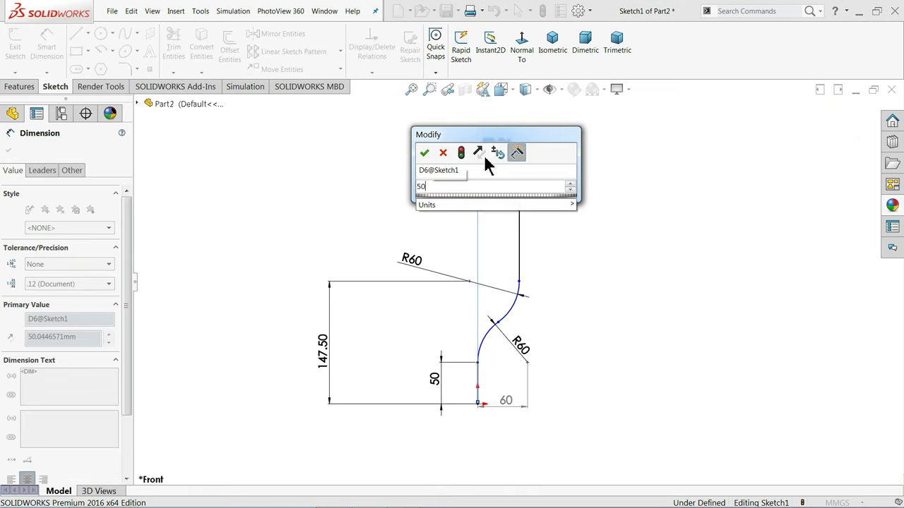
click(424, 153)
Dimension the horizontal distance between the upper arc's centre and the lower line's upper end as 10 mm.
scroll(434, 222, down, 2)
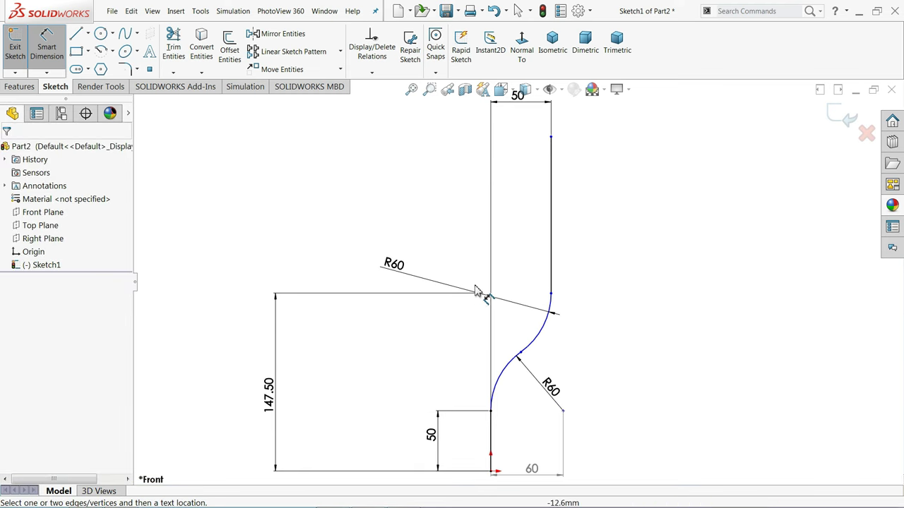
click(478, 293)
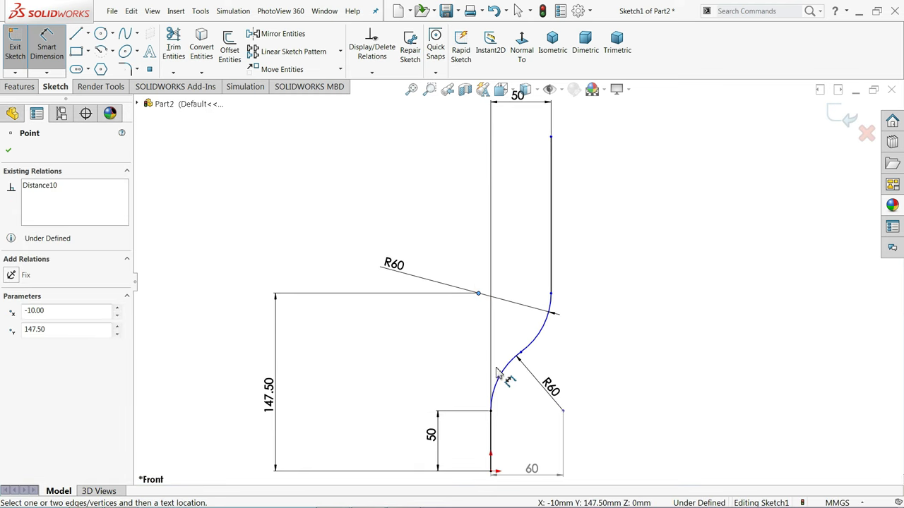
click(492, 412)
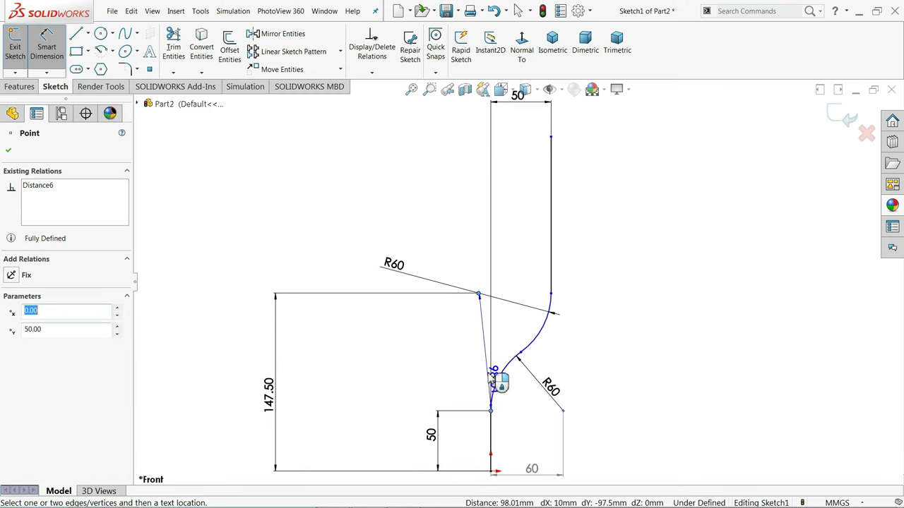
click(484, 248)
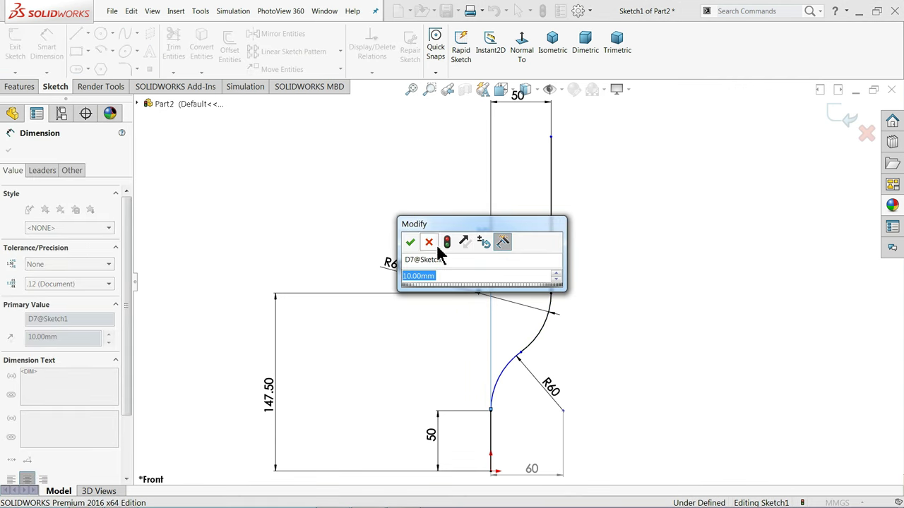
click(411, 241)
key(Escape)
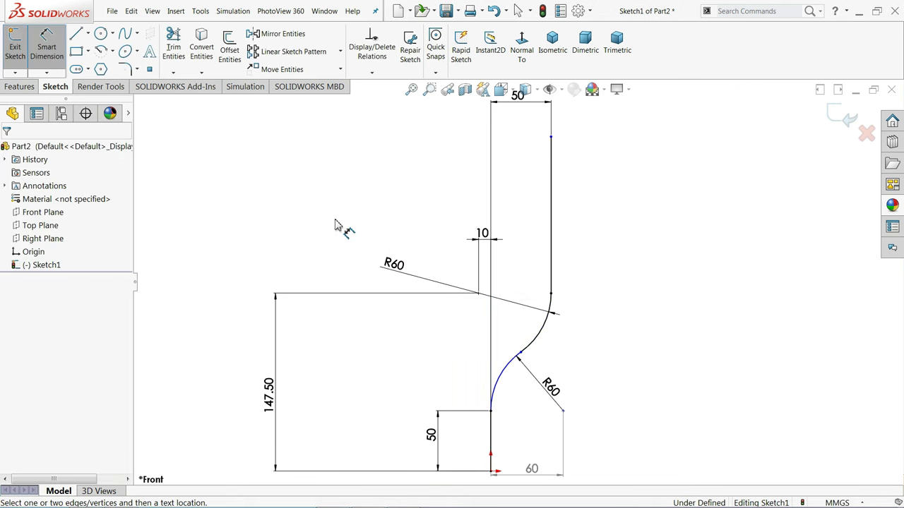
Dimension the vertical distance from the origin to the upper line's top end as 265 mm.
key(z)
scroll(541, 356, down, 1)
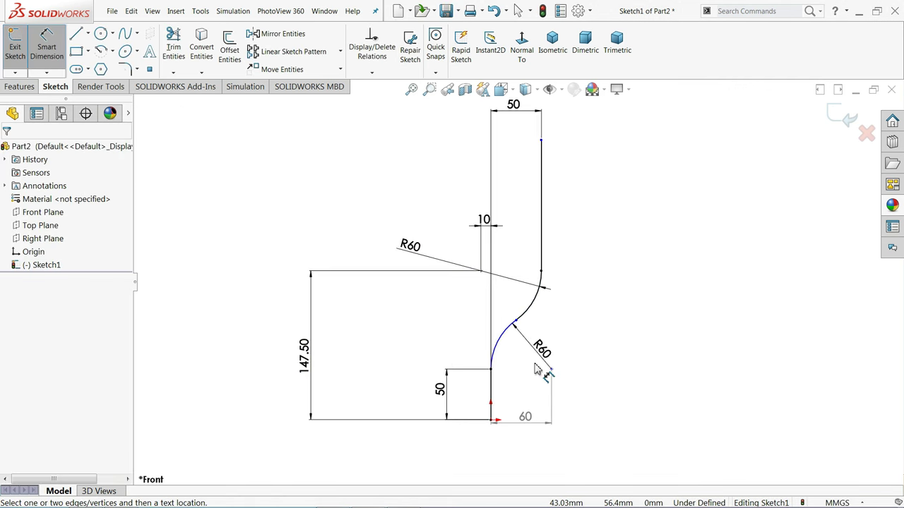
scroll(543, 351, down, 1)
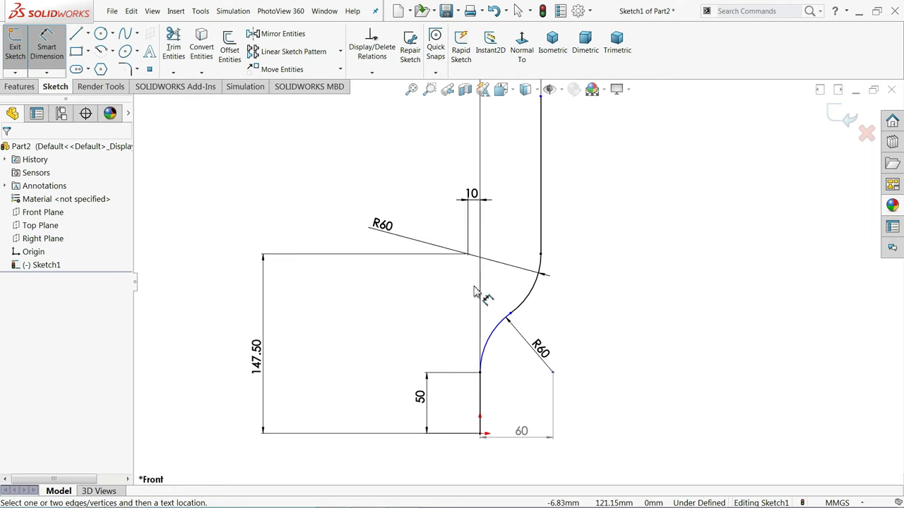
scroll(466, 297, up, 3)
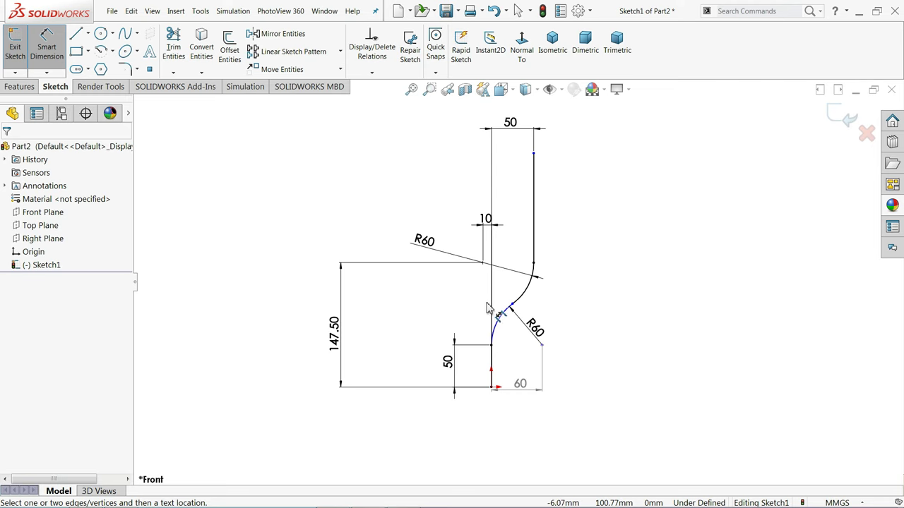
scroll(519, 290, up, 2)
click(531, 174)
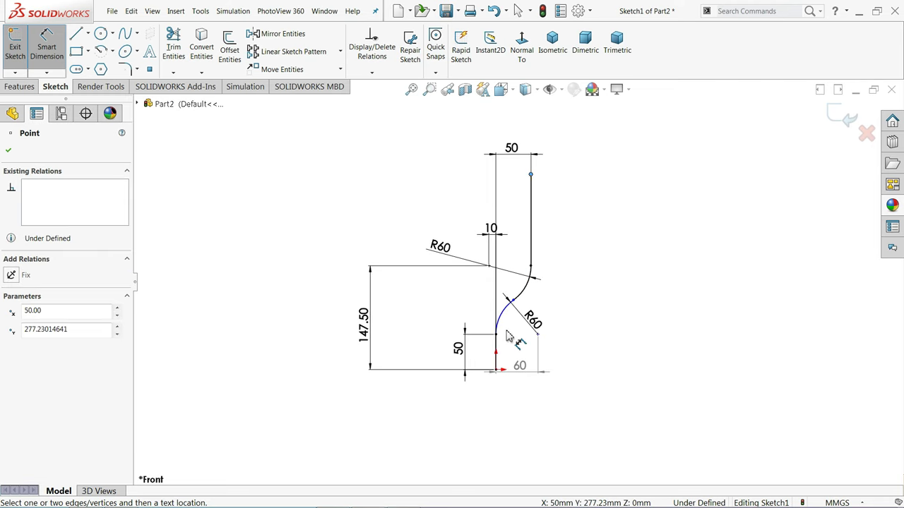
click(497, 370)
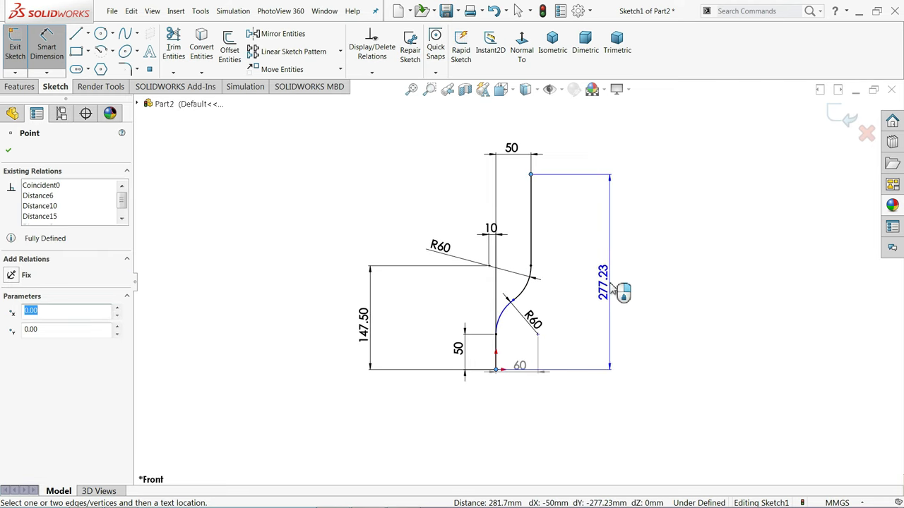
click(611, 288)
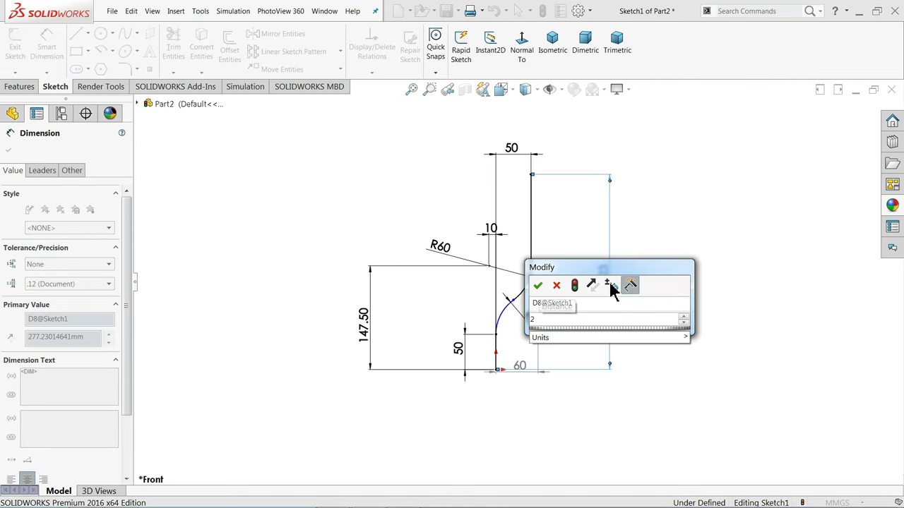
key(Return)
scroll(583, 281, down, 2)
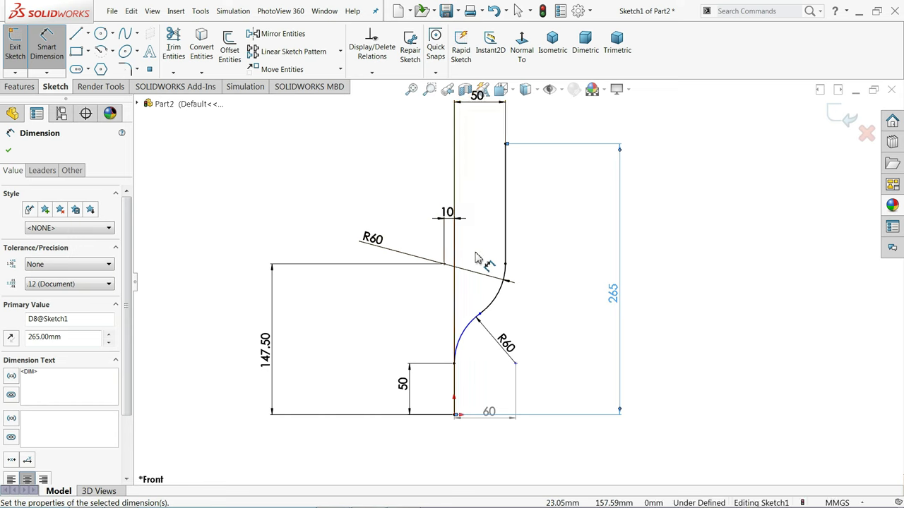
click(9, 151)
Make the lower and upper arcs tangent at their shared point.
click(480, 313)
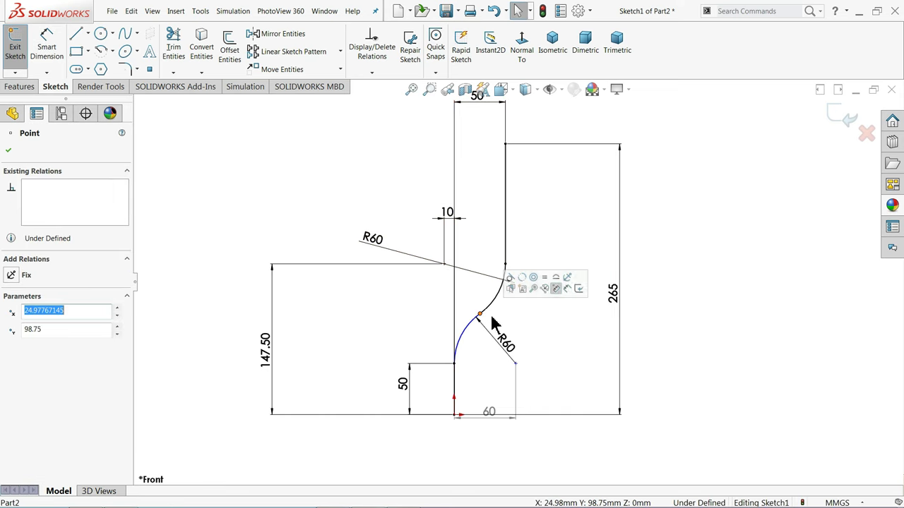
click(509, 283)
click(524, 257)
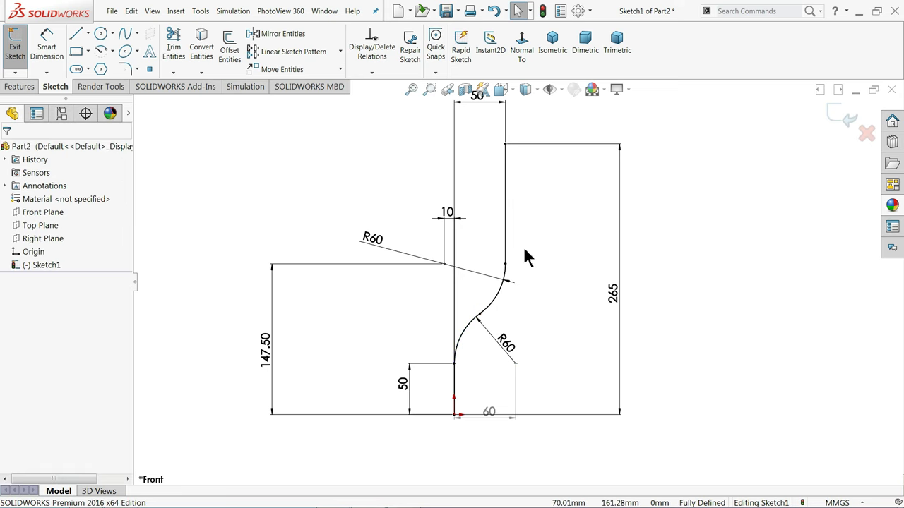
key(f)
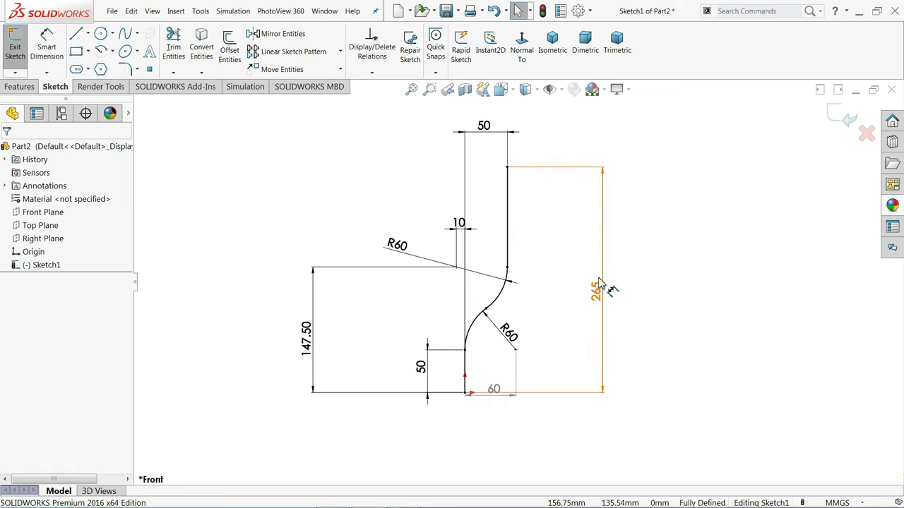
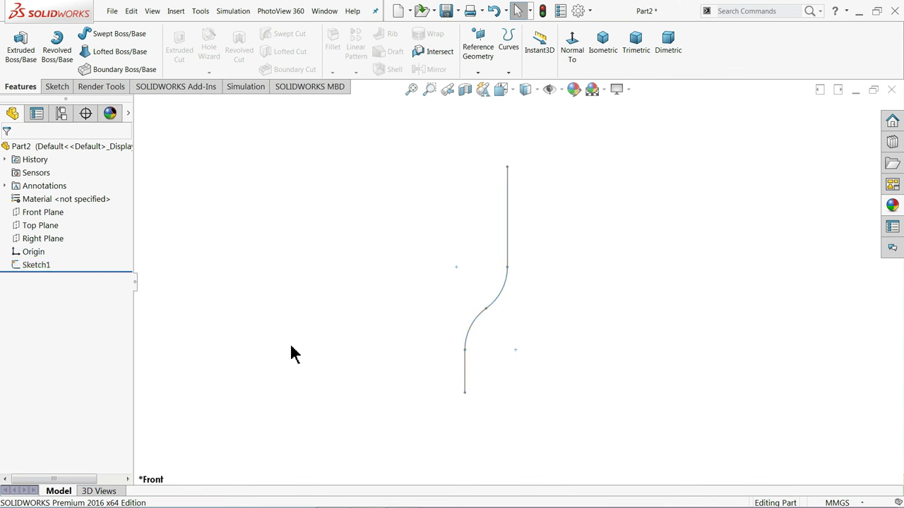
Start a new sketch on the Right Plane and view it straight on.
click(29, 242)
click(31, 226)
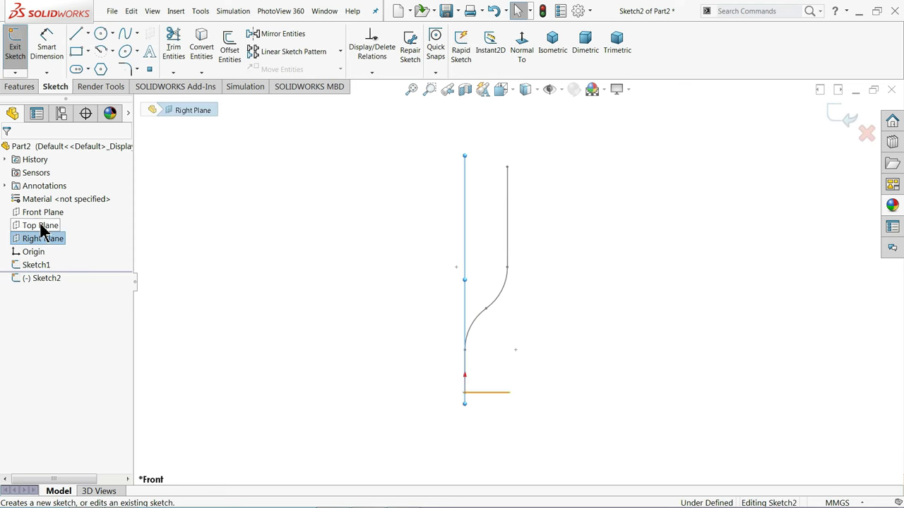
click(519, 56)
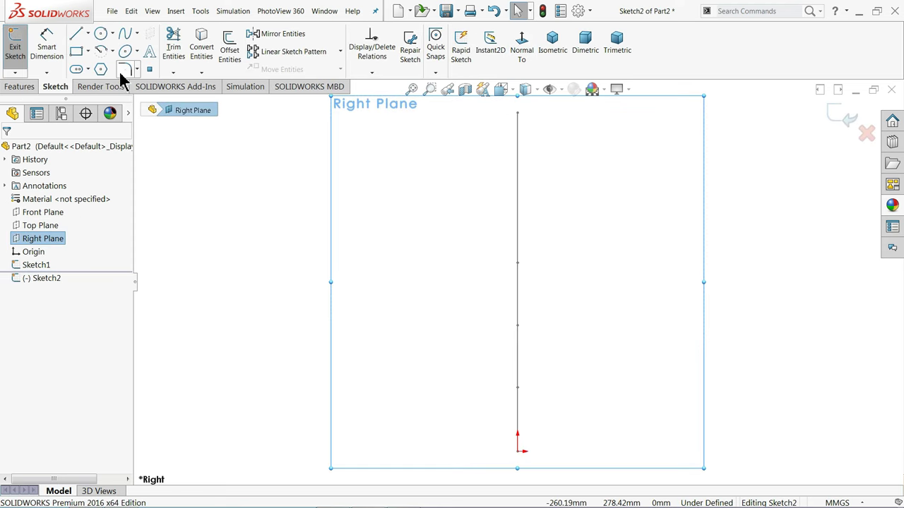
Sketch a vertical line about 117 mm up from the origin, continuing into a curved arc and a horizontal line about 58 mm long.
click(76, 36)
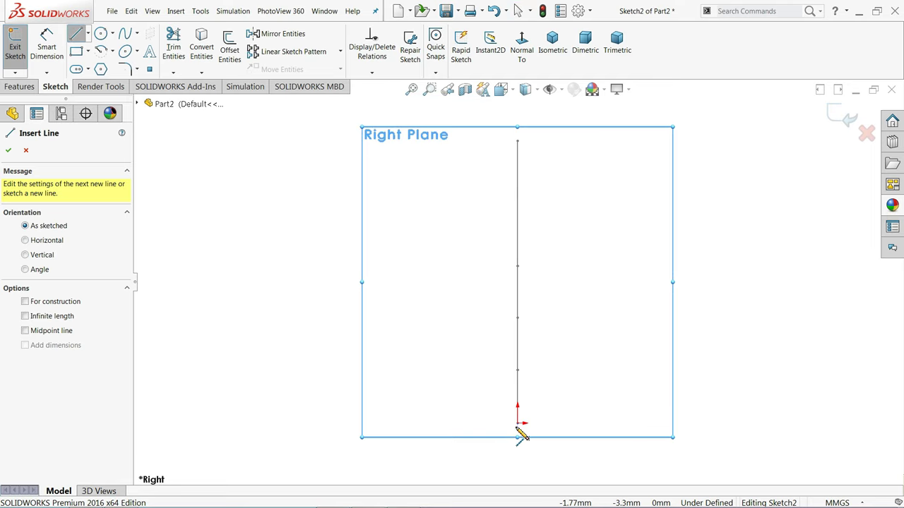
click(518, 425)
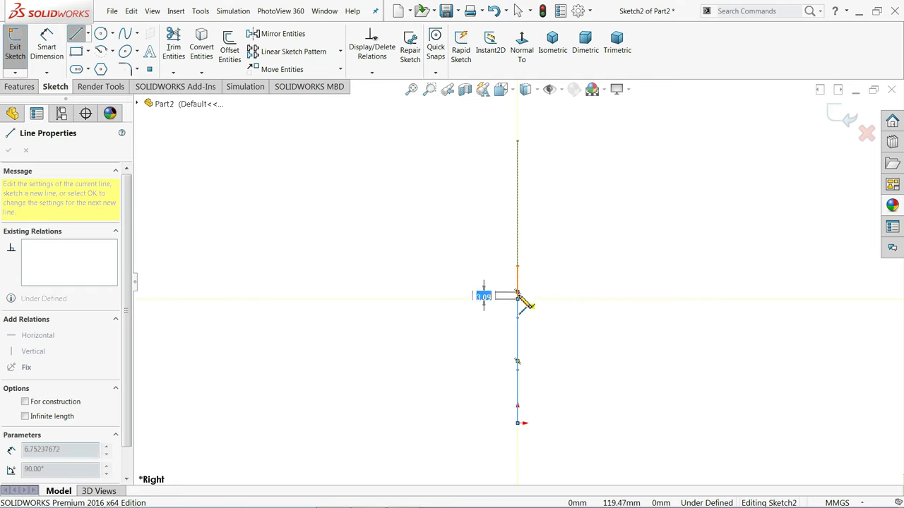
click(519, 301)
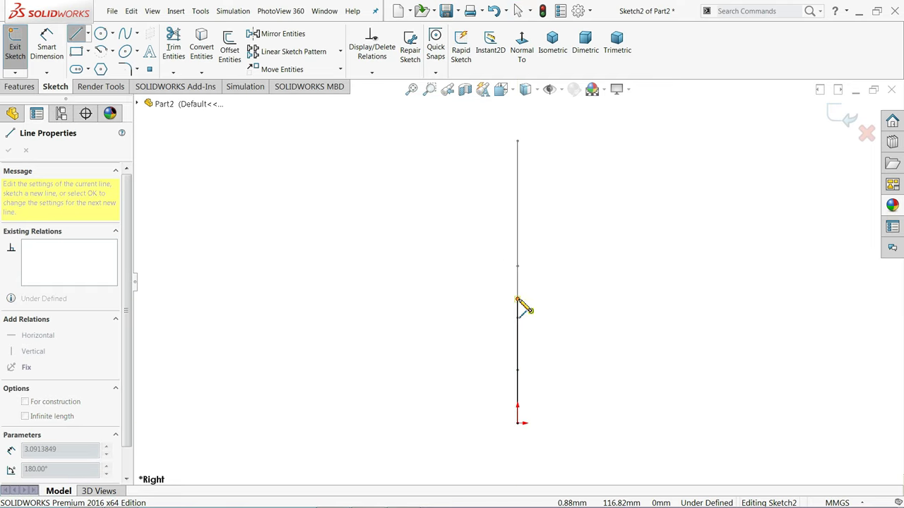
click(605, 202)
click(667, 202)
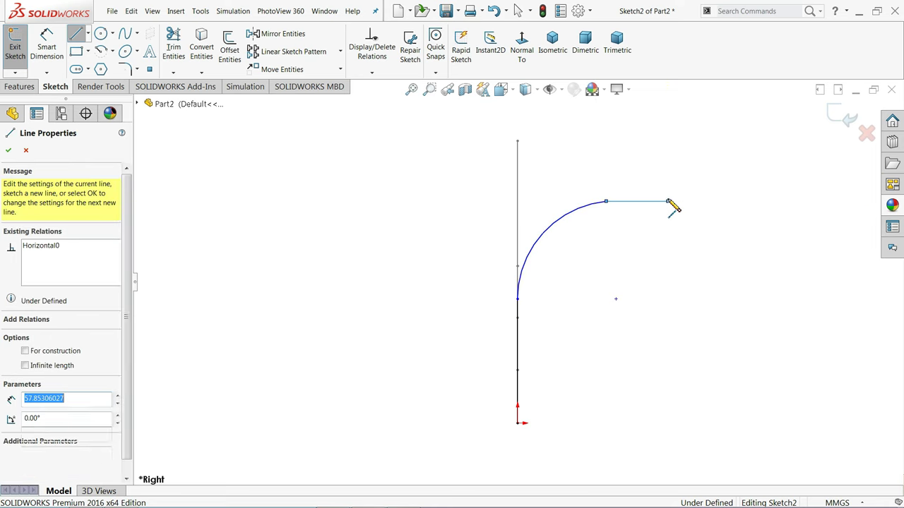
right_click(677, 185)
click(701, 186)
key(Escape)
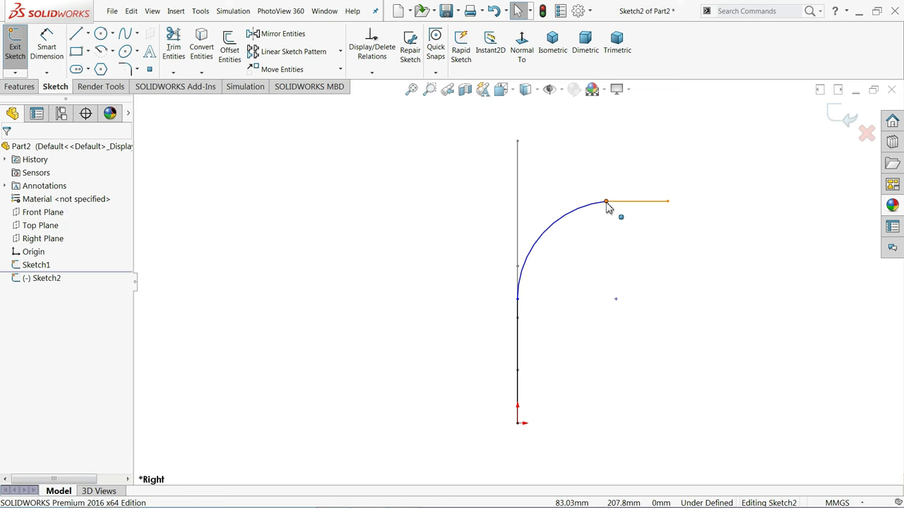
Make the arc and the horizontal line tangent at their shared endpoint.
click(606, 204)
click(595, 180)
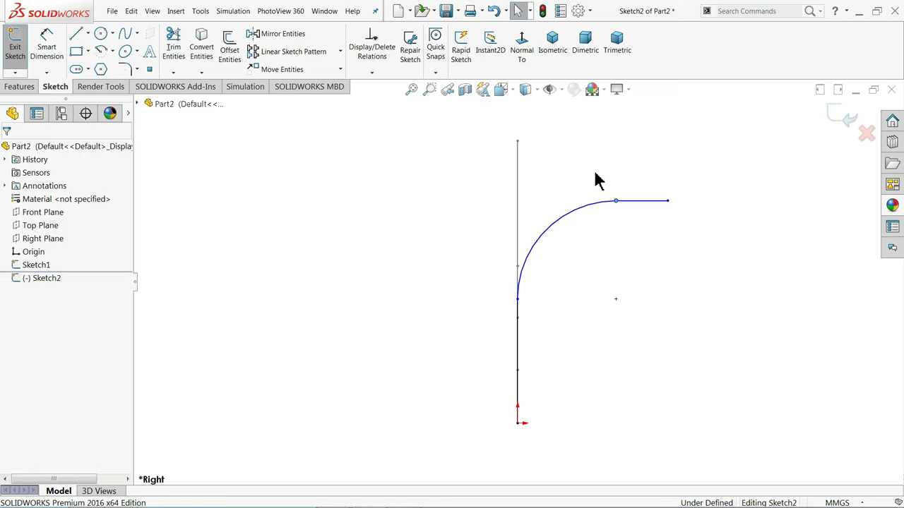
Make the vertical line and the arc tangent at their shared point, and dimension the horizontal line's height above the origin at 150 mm.
click(519, 299)
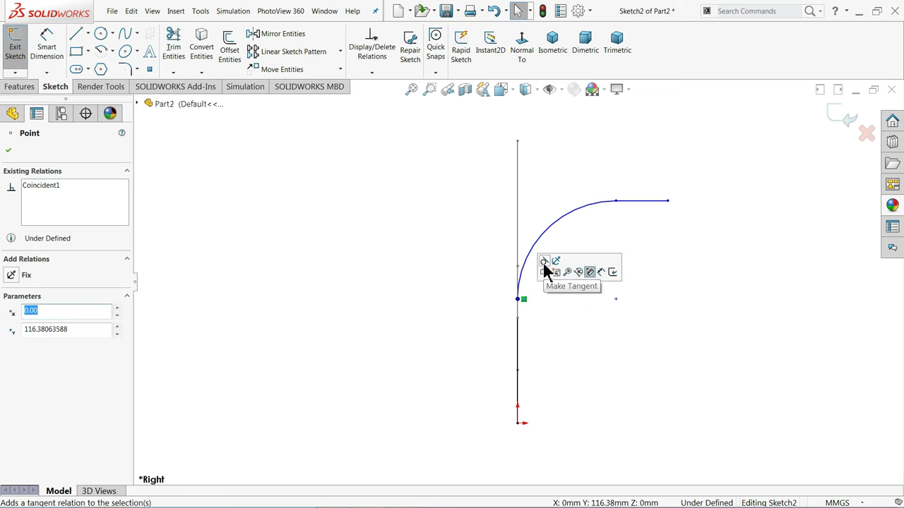
click(541, 320)
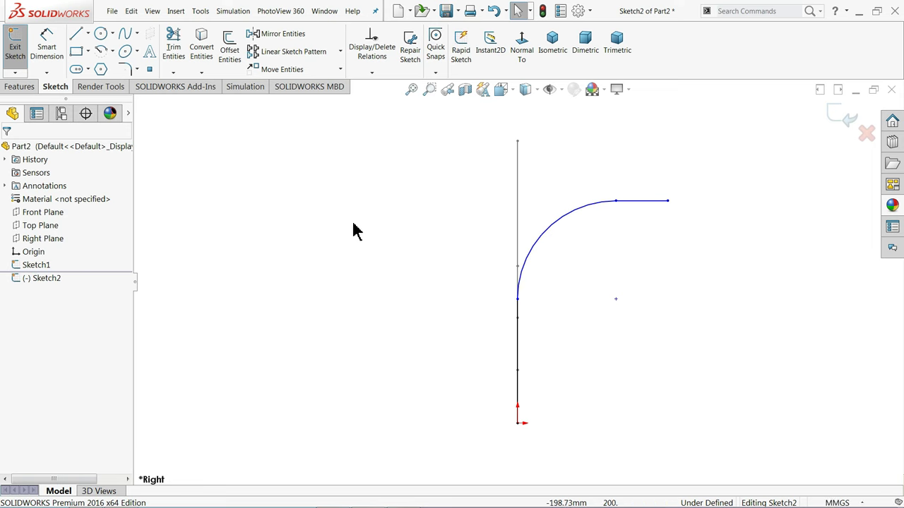
click(47, 46)
click(657, 201)
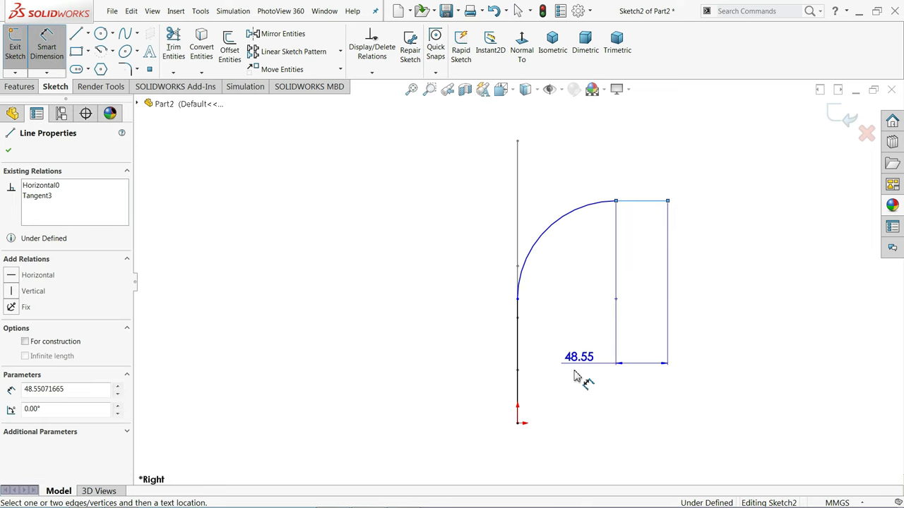
click(519, 422)
click(721, 337)
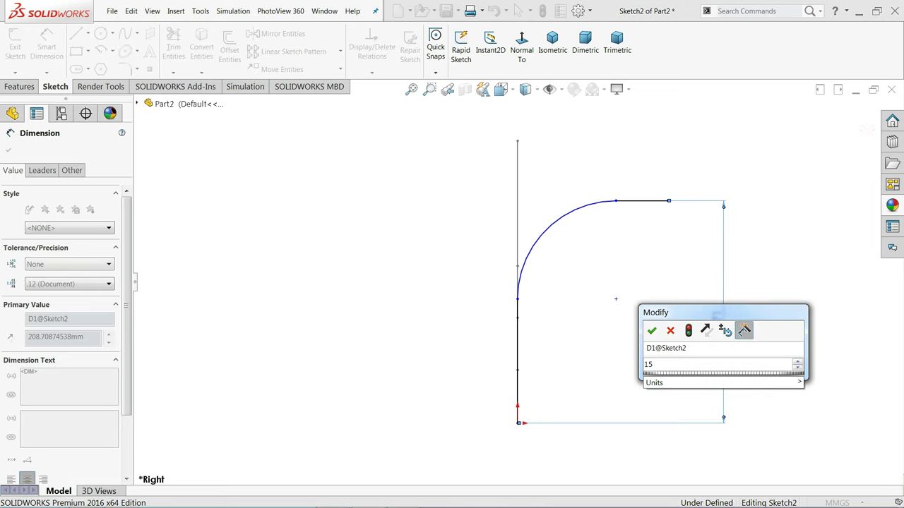
key(Return)
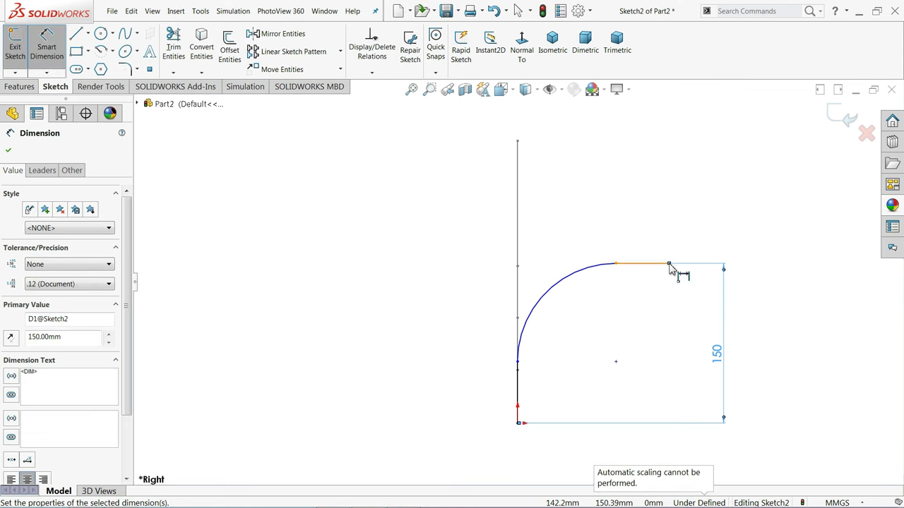
Dimension the horizontal distance from the origin to the free end of the horizontal line at 100 mm.
click(669, 317)
click(669, 263)
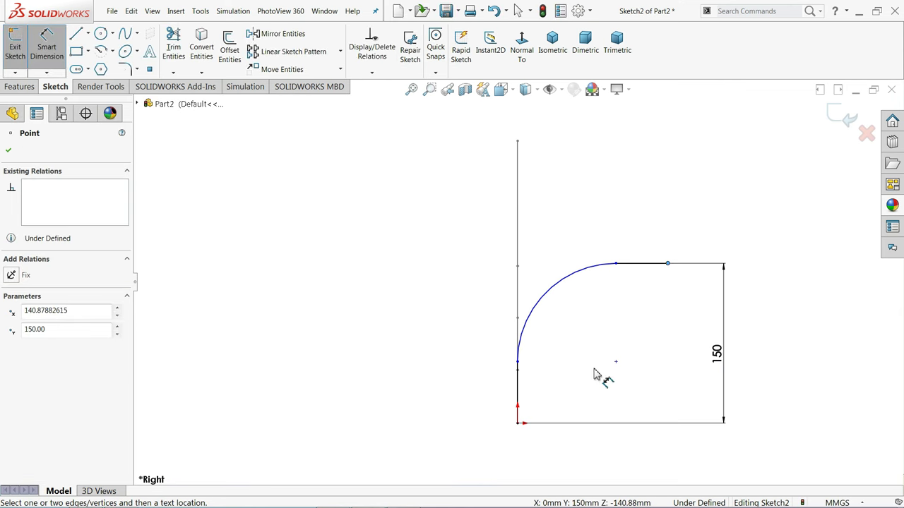
click(518, 424)
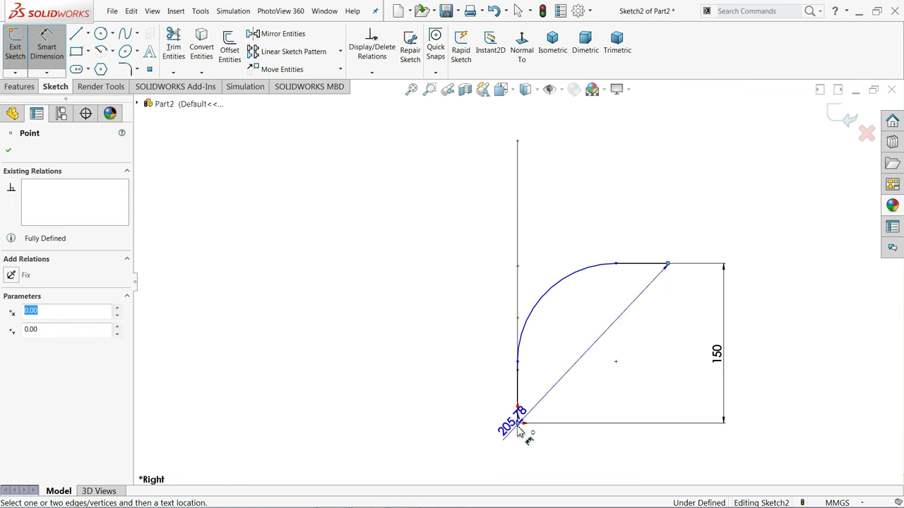
click(563, 449)
text(100)
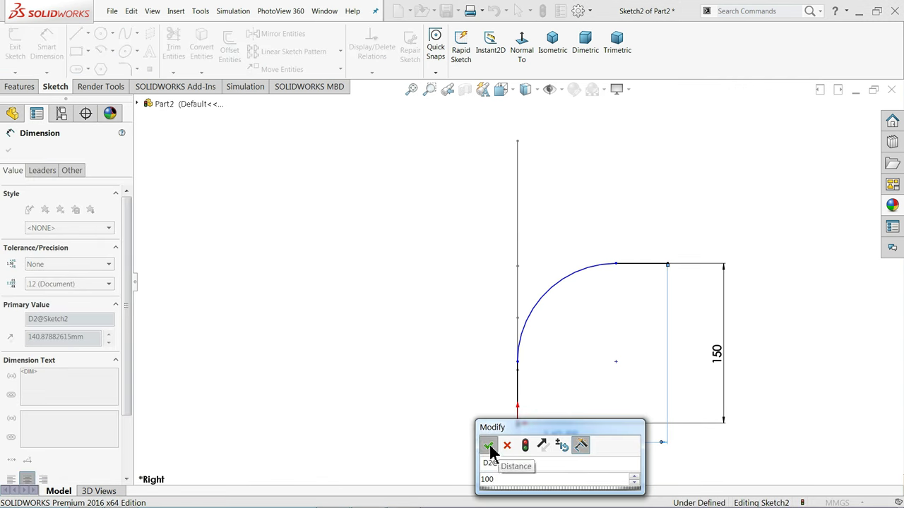
click(487, 444)
Dimension the arc's radius at 70 mm and exit the sketch.
click(543, 293)
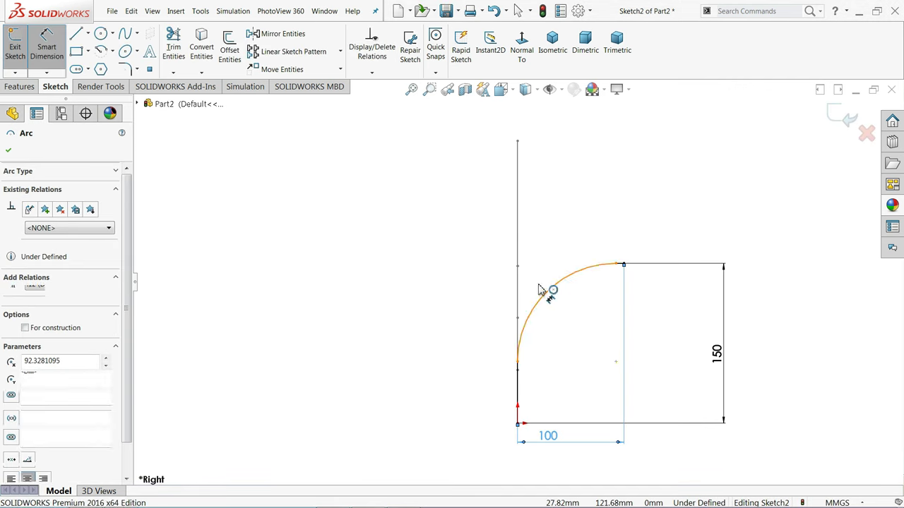
click(477, 259)
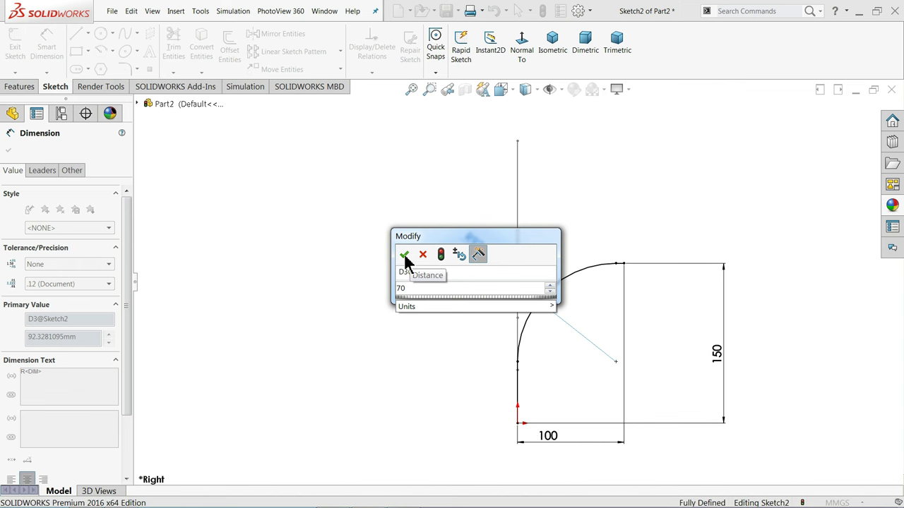
click(404, 256)
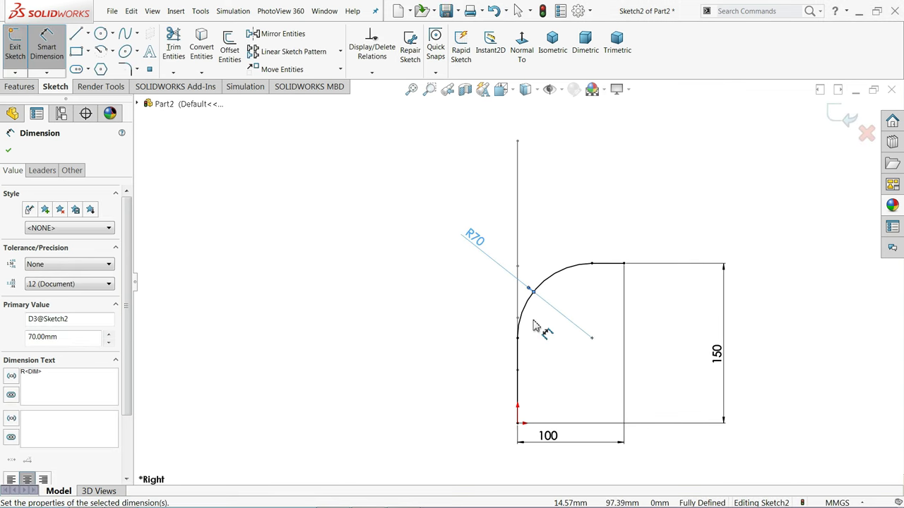
click(840, 120)
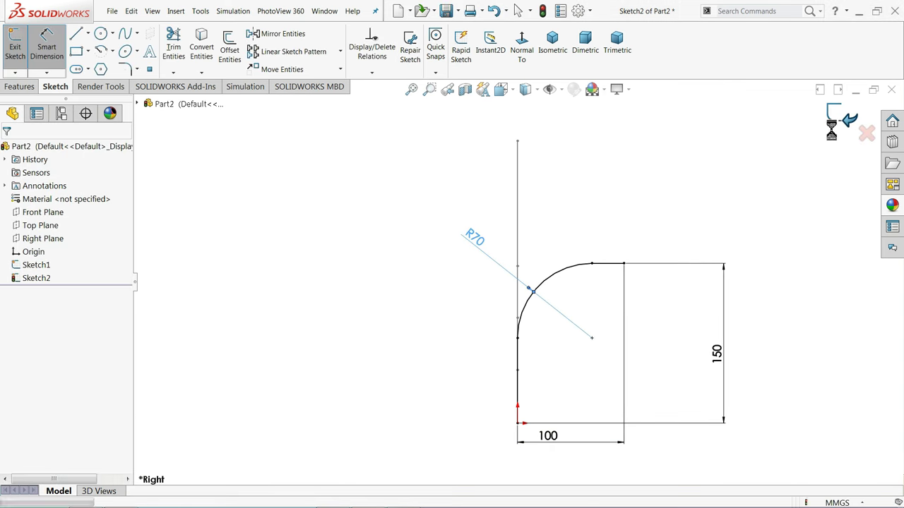
Create a projected curve of the sketch-on-sketch type from Sketch2 and Sketch1.
mouse_move(642, 242)
middle_down()
mouse_move(524, 230)
mouse_move(624, 256)
mouse_move(636, 332)
mouse_move(696, 329)
mouse_move(683, 337)
middle_up()
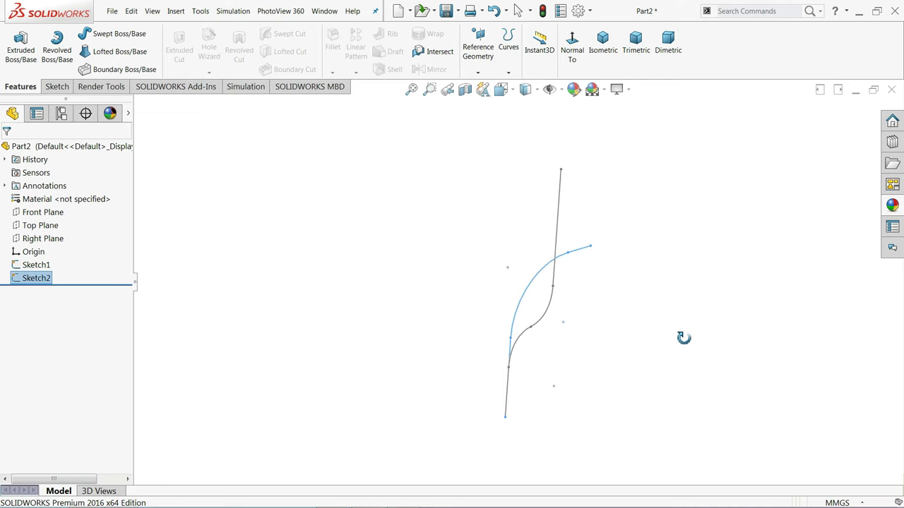
click(613, 323)
scroll(600, 321, down, 2)
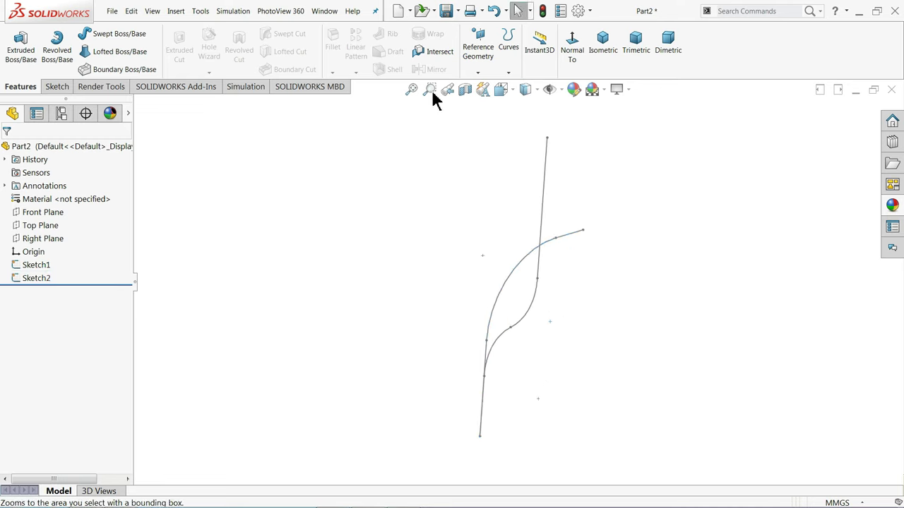
click(508, 73)
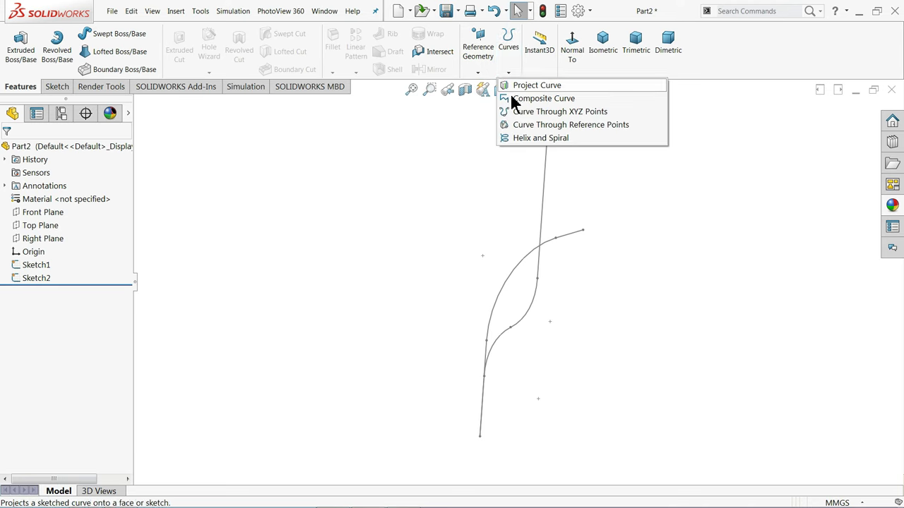
click(523, 86)
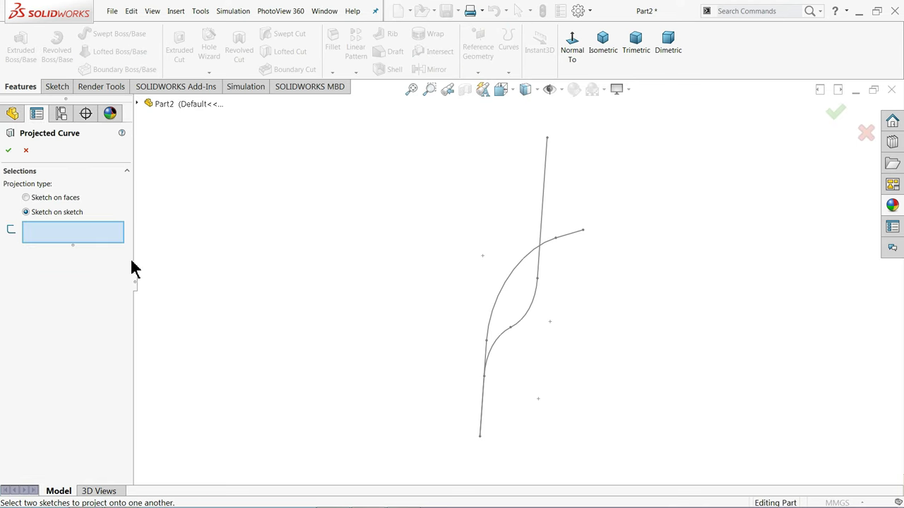
click(506, 285)
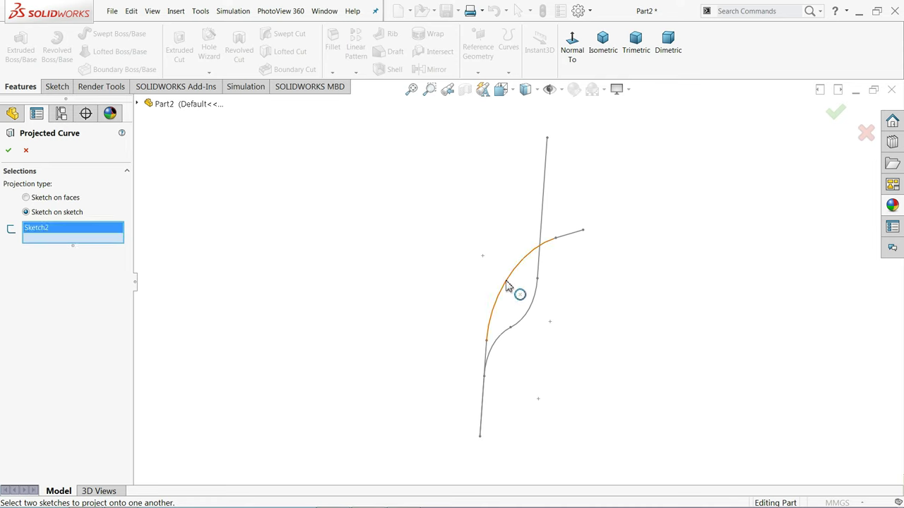
click(533, 314)
mouse_move(520, 346)
middle_down()
mouse_move(529, 327)
mouse_move(462, 289)
mouse_move(439, 292)
mouse_move(539, 343)
mouse_move(541, 398)
mouse_move(557, 313)
middle_up()
mouse_move(633, 217)
middle_down()
mouse_move(590, 273)
mouse_move(566, 216)
mouse_move(535, 184)
middle_up()
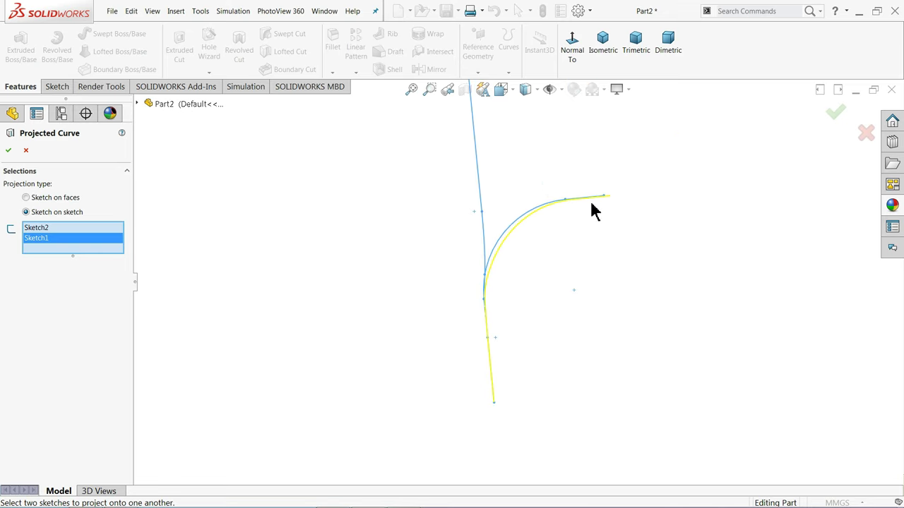
scroll(505, 212, down, 1)
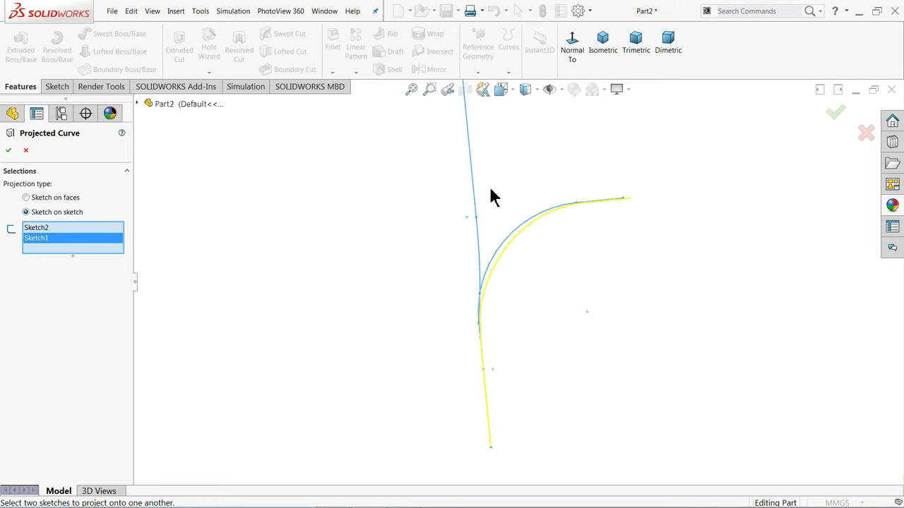
mouse_move(492, 198)
middle_down()
mouse_move(526, 188)
mouse_move(615, 205)
mouse_move(523, 204)
mouse_move(496, 234)
mouse_move(558, 219)
mouse_move(548, 252)
middle_up()
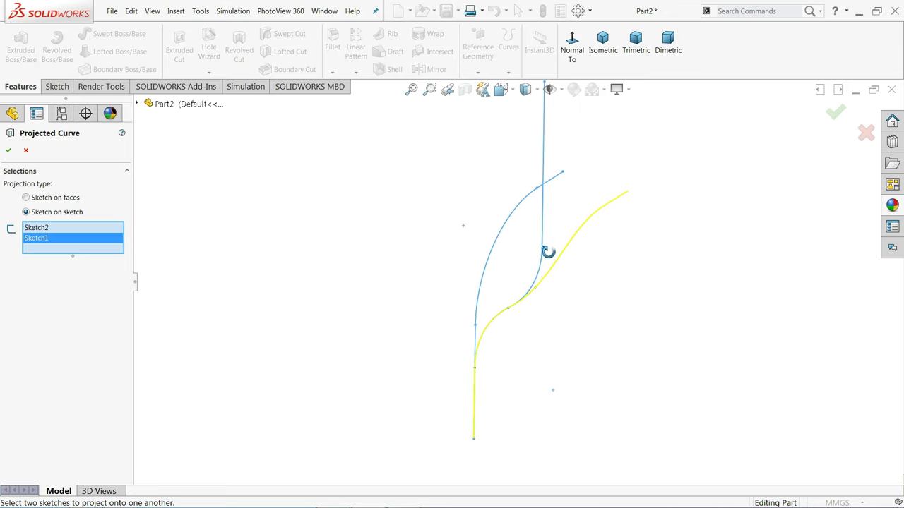
click(8, 156)
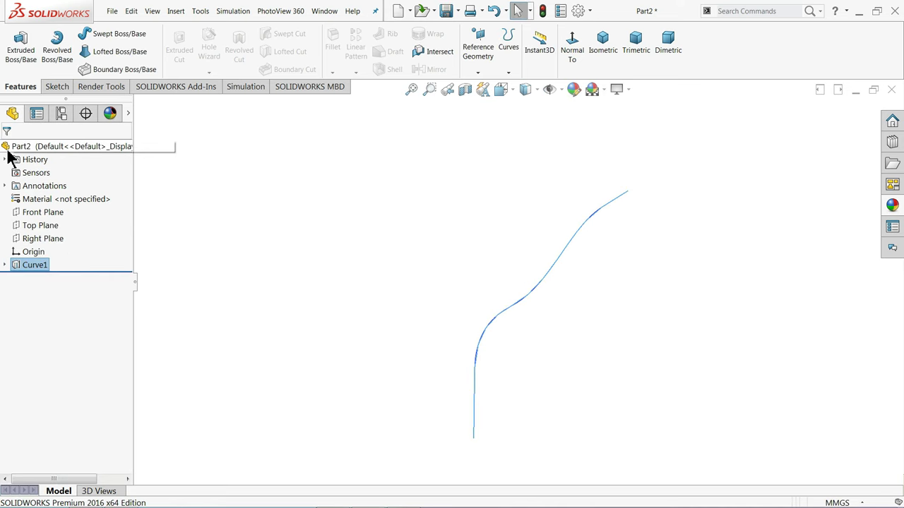
Create a reference plane parallel to the Front Plane and coincident with the upper endpoint of the projected curve.
middle_drag(429, 234, 376, 305)
mouse_move(549, 305)
middle_down()
mouse_move(576, 248)
mouse_move(562, 304)
middle_up()
click(38, 213)
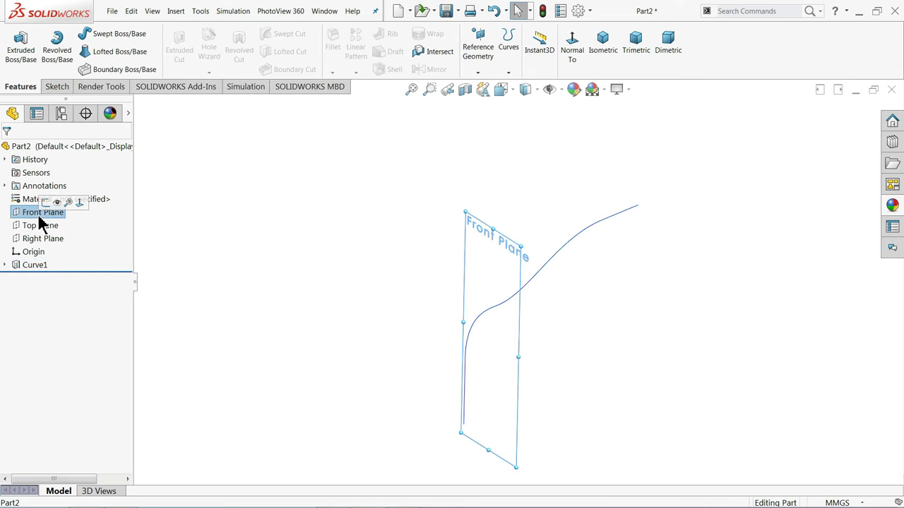
click(858, 11)
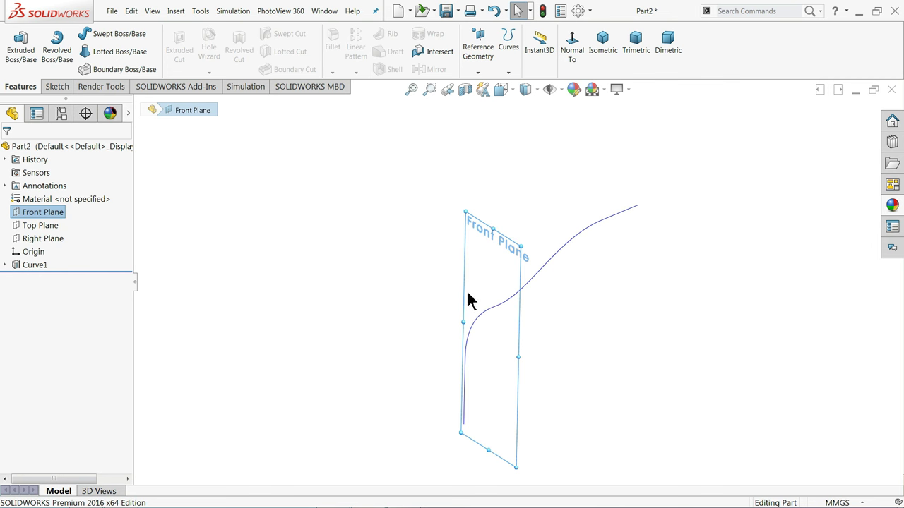
click(477, 49)
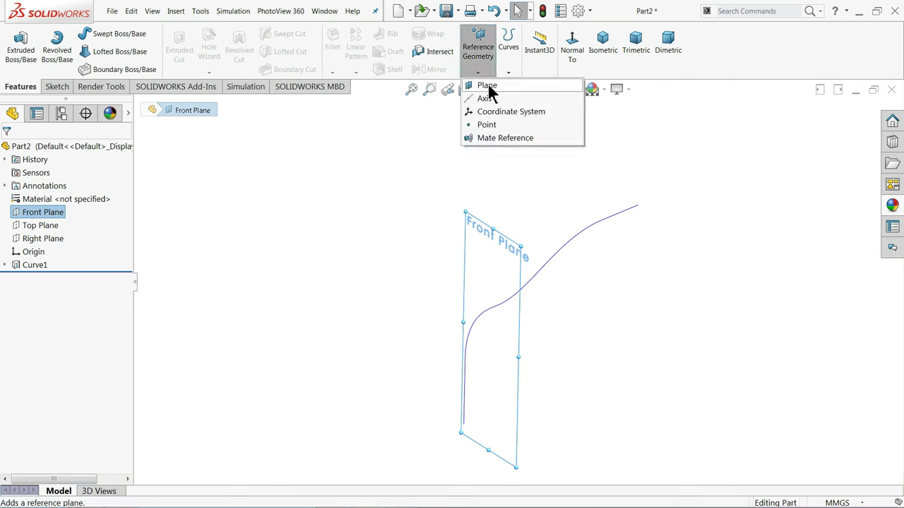
click(487, 86)
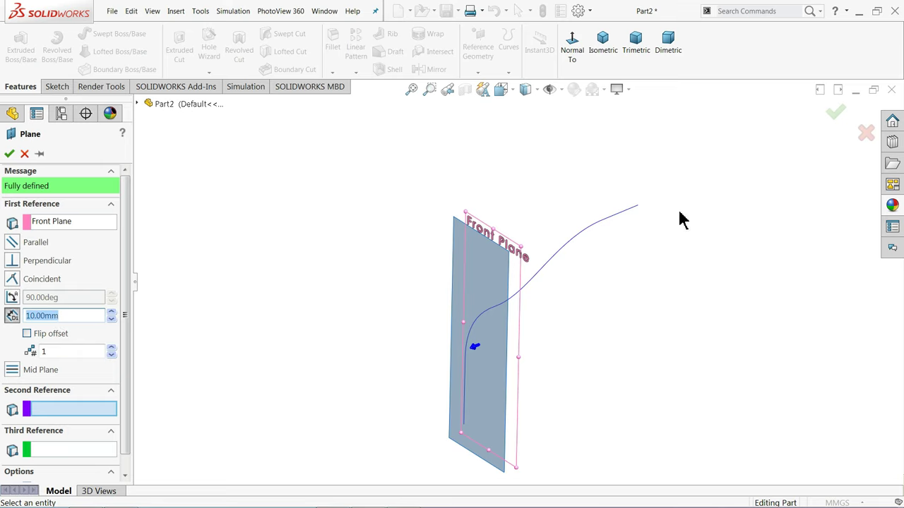
click(637, 207)
middle_drag(655, 218, 704, 241)
middle_drag(639, 202, 696, 236)
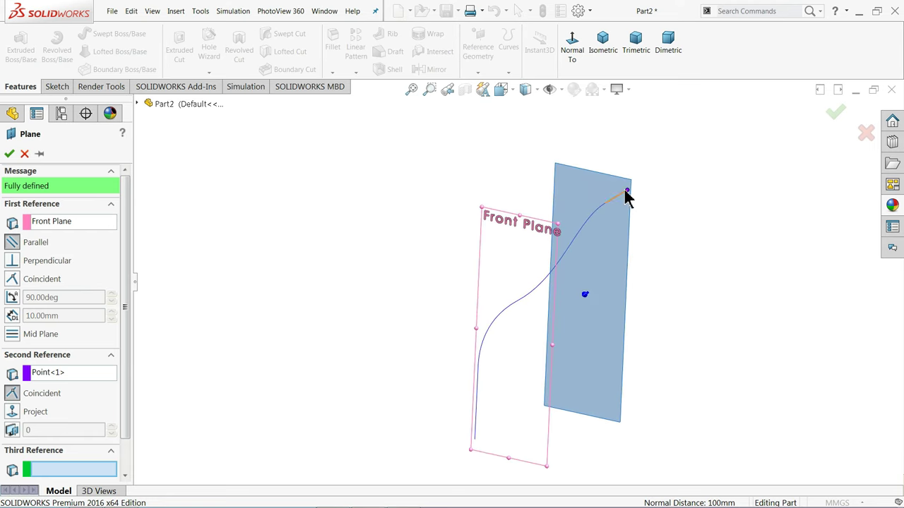
click(10, 154)
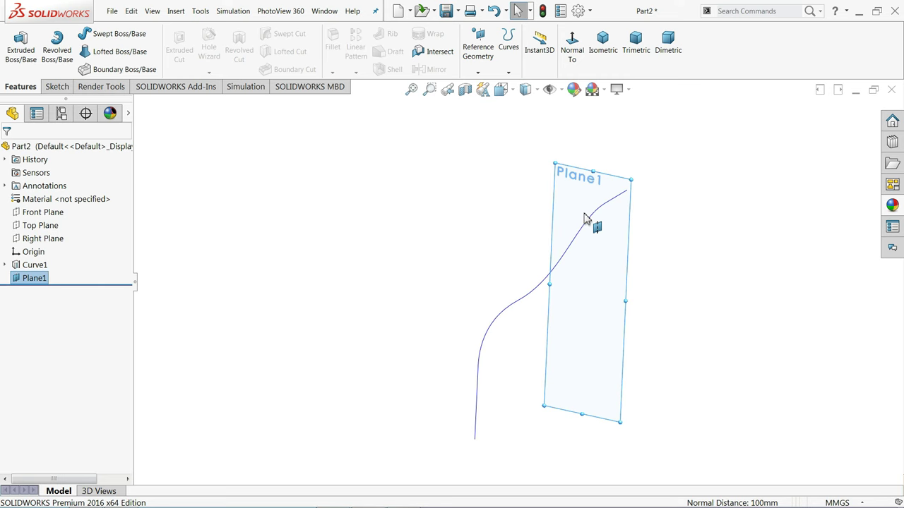
Start a new sketch on Plane1 and view it straight on.
click(57, 86)
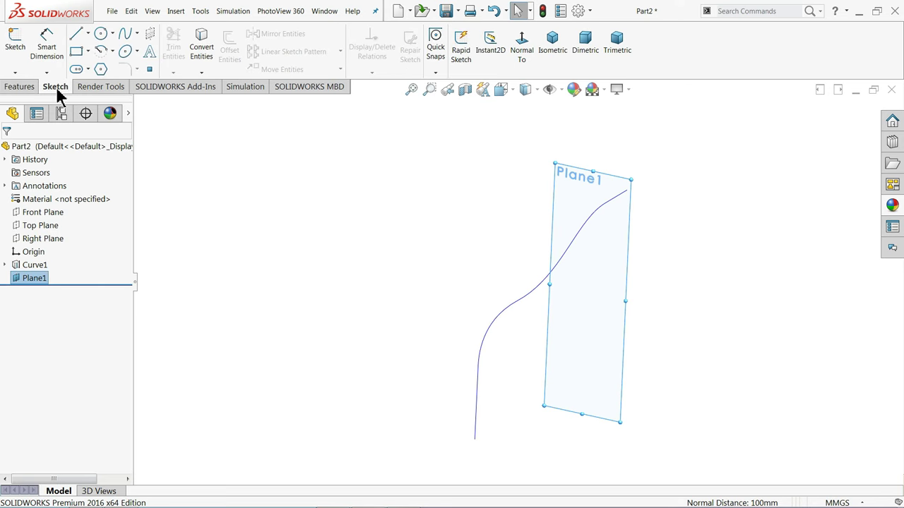
click(15, 49)
click(521, 43)
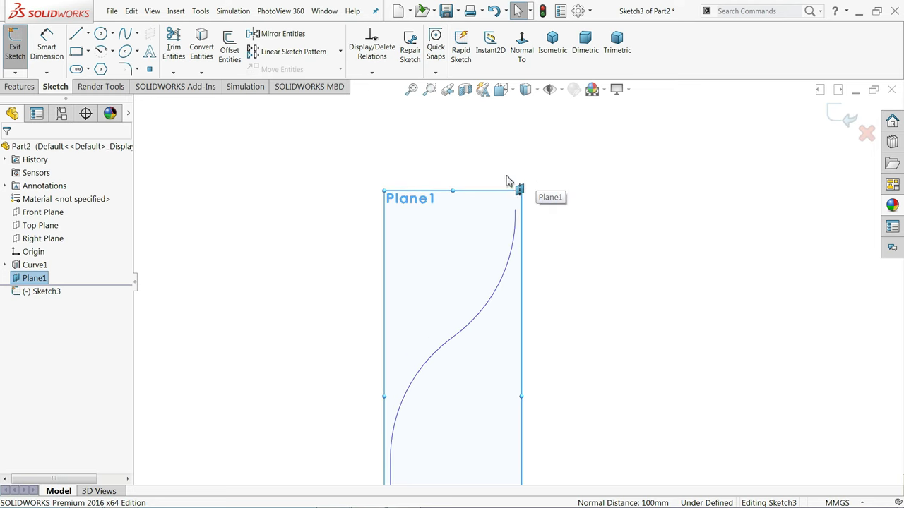
Sketch a 3-sided polygon beside the curve, apex up with a horizontal base, with an inscribed circle about 76 mm in diameter.
click(100, 68)
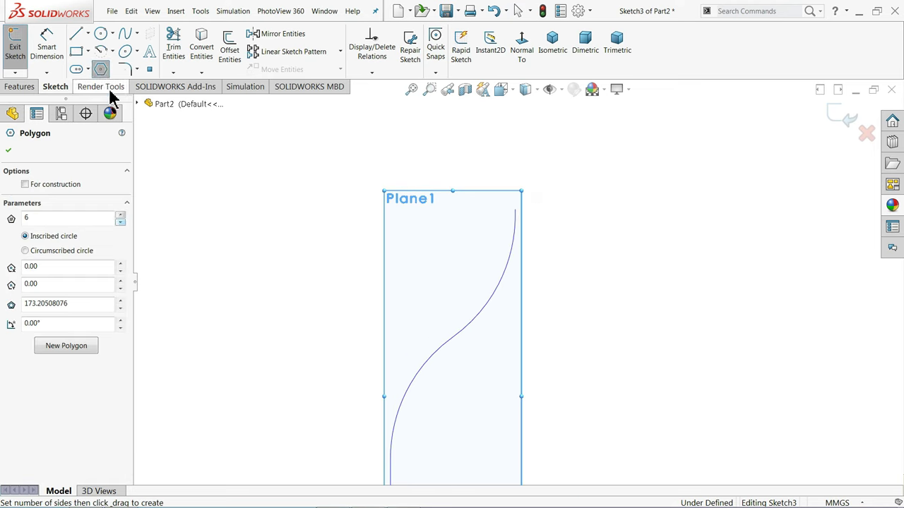
click(121, 222)
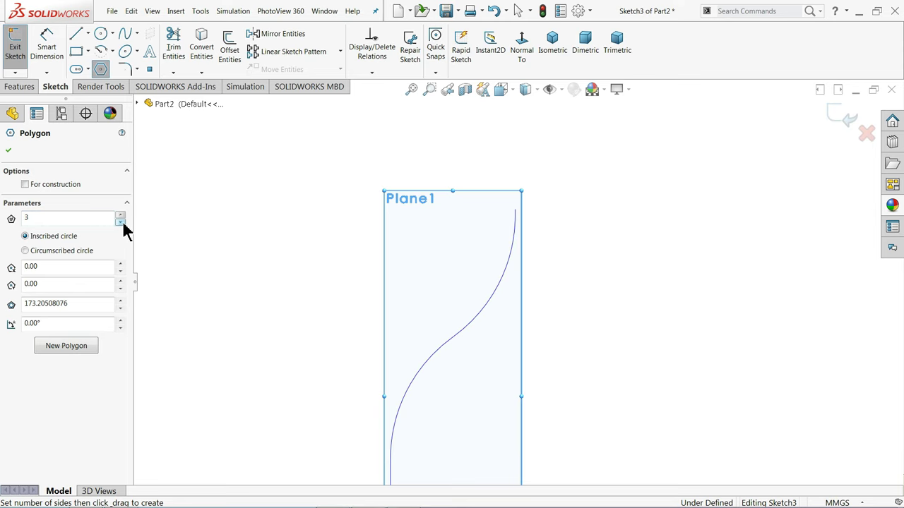
click(599, 226)
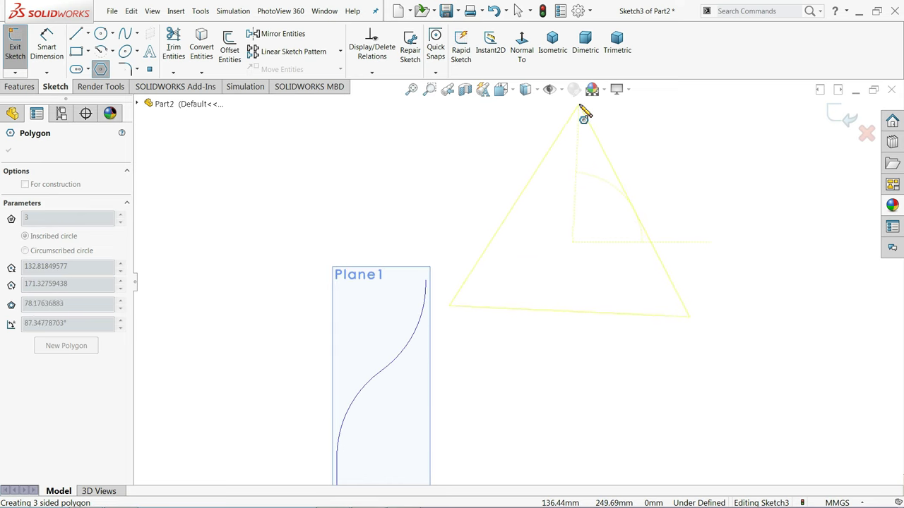
click(577, 116)
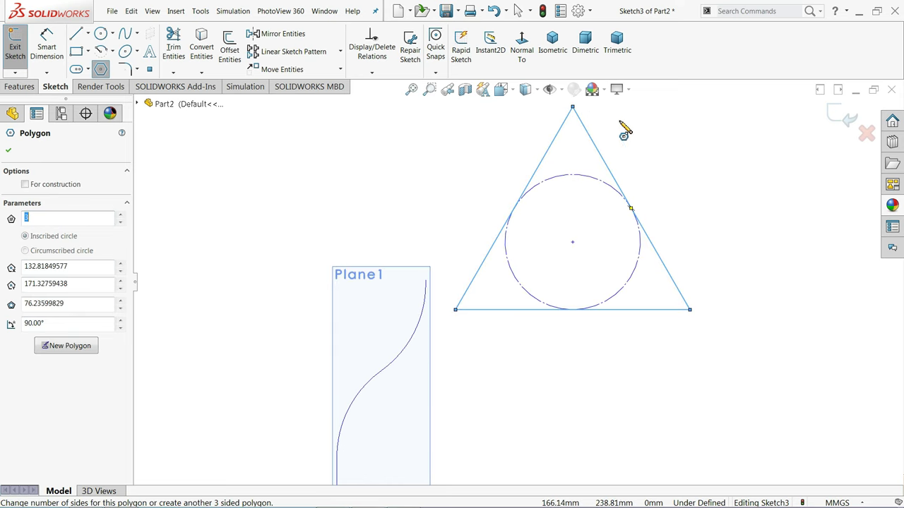
right_click(644, 113)
click(676, 130)
click(622, 312)
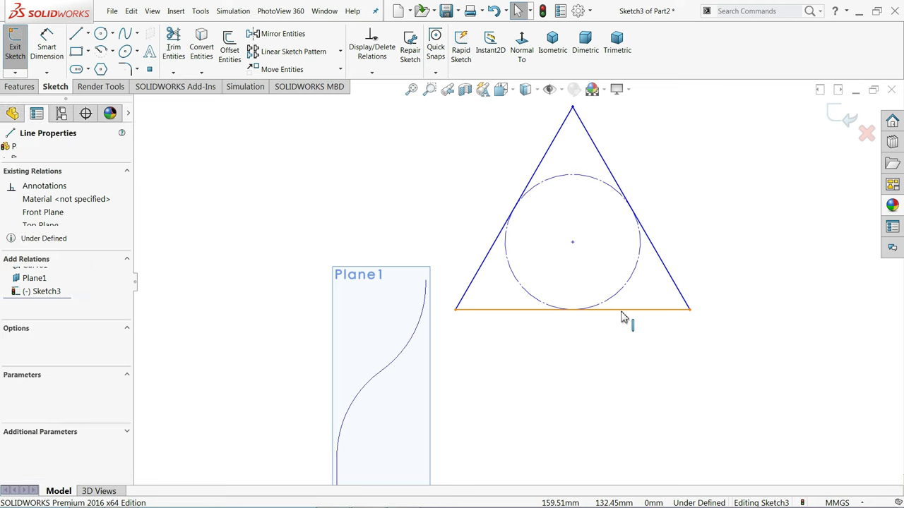
click(698, 201)
Sketch a circle on the triangle's centre point and dimension its diameter to 50 mm.
click(101, 34)
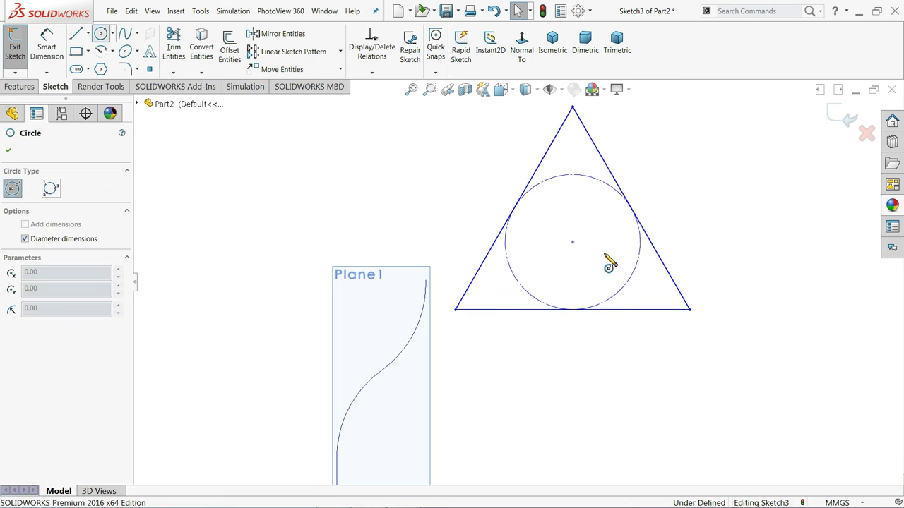
drag(573, 242, 599, 204)
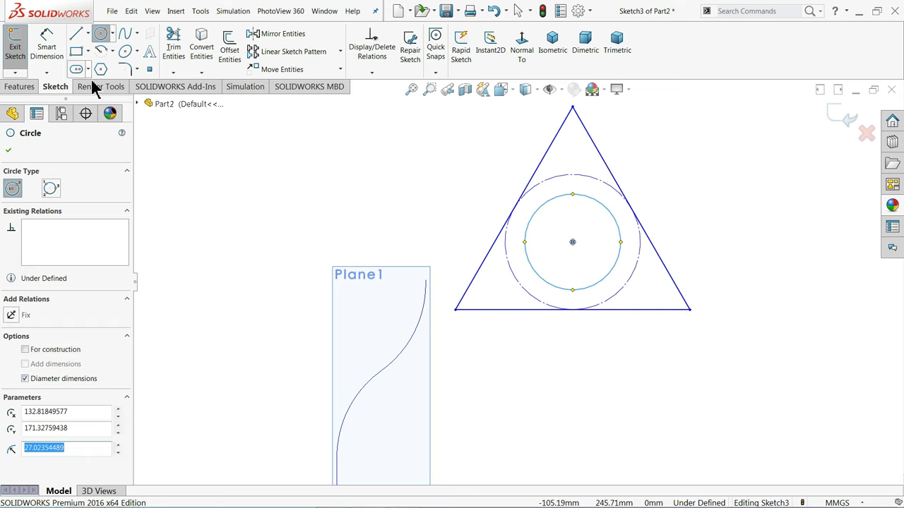
click(46, 44)
click(623, 257)
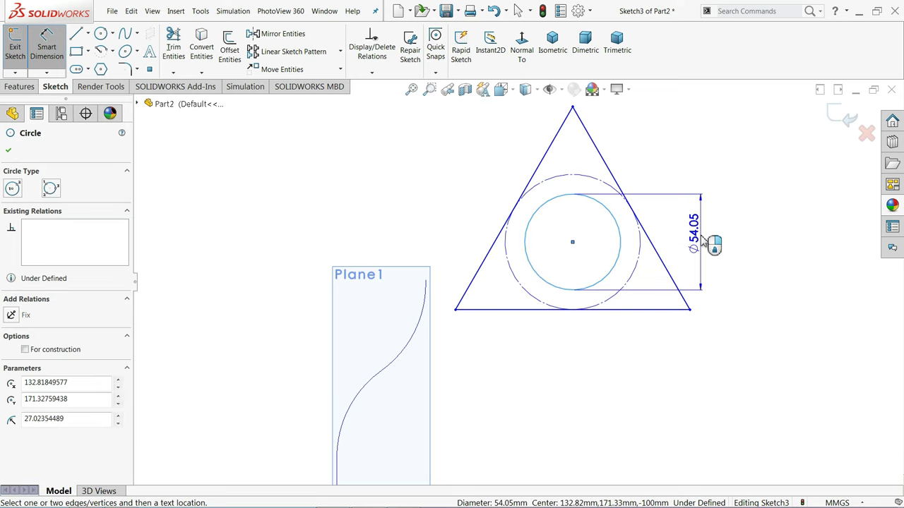
click(711, 243)
text(50)
click(627, 241)
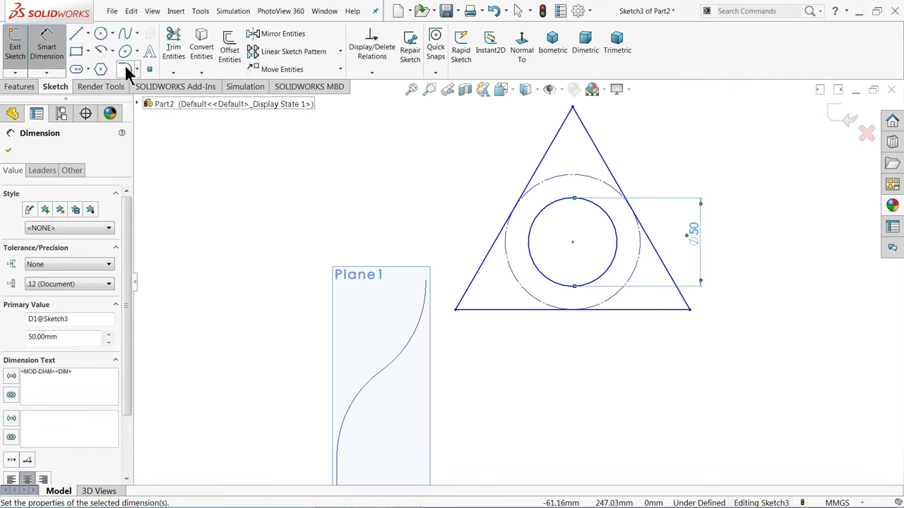
Fillet all three corners of the triangle with a 15 mm radius.
click(127, 70)
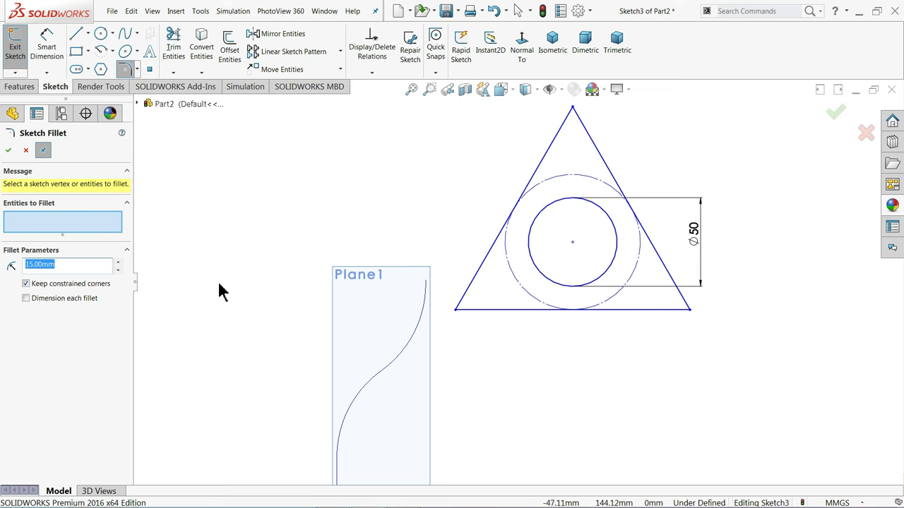
click(456, 312)
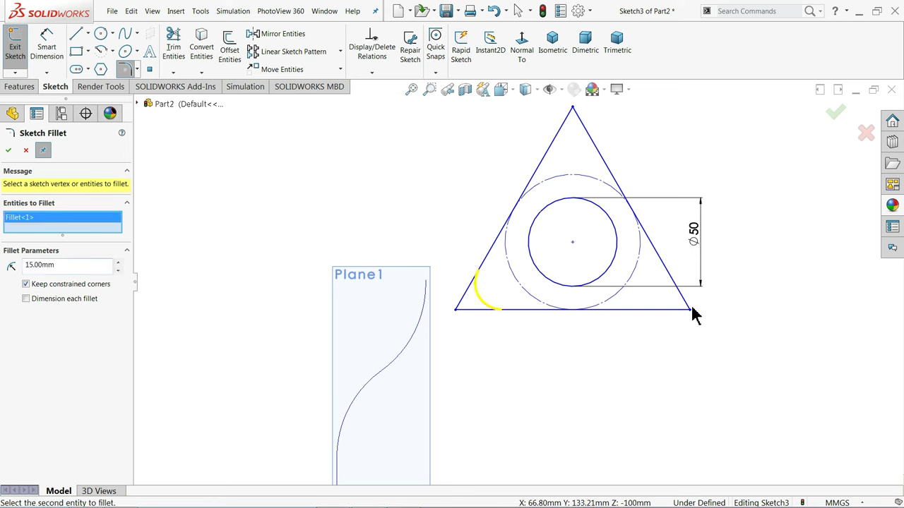
click(691, 315)
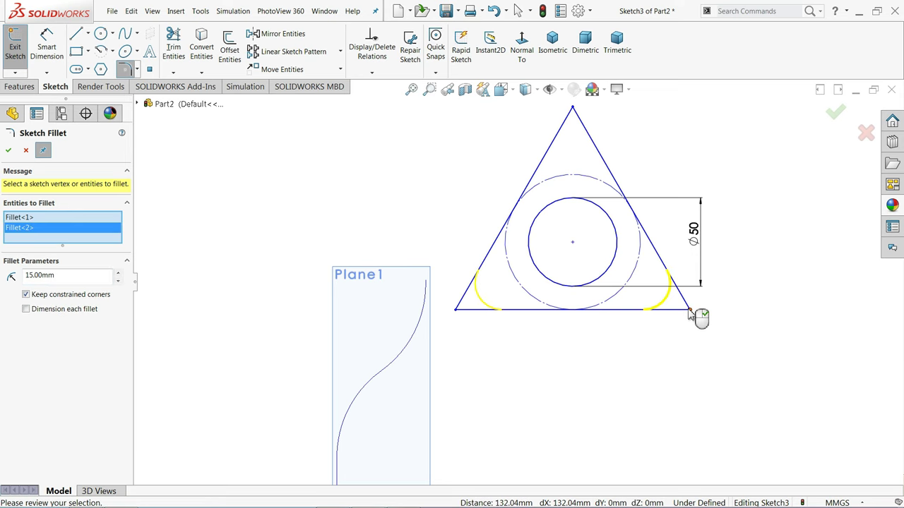
click(573, 110)
click(9, 150)
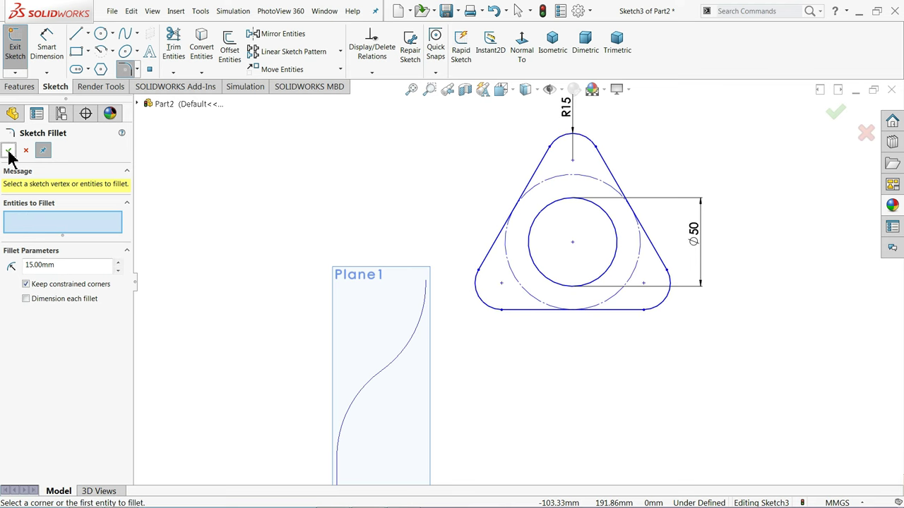
click(10, 151)
Sketch three hole circles, about 17 to 20 mm in diameter, centred on the three corner fillets' centre points.
click(101, 34)
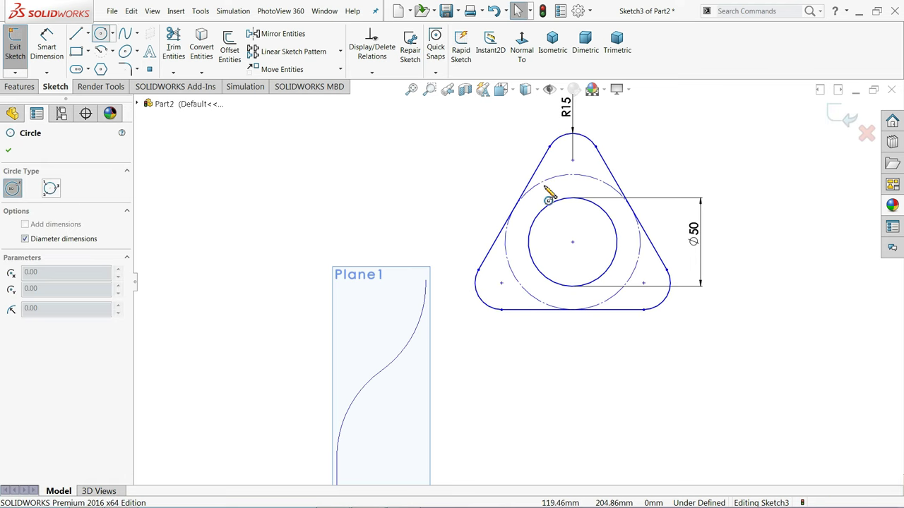
click(573, 158)
click(583, 154)
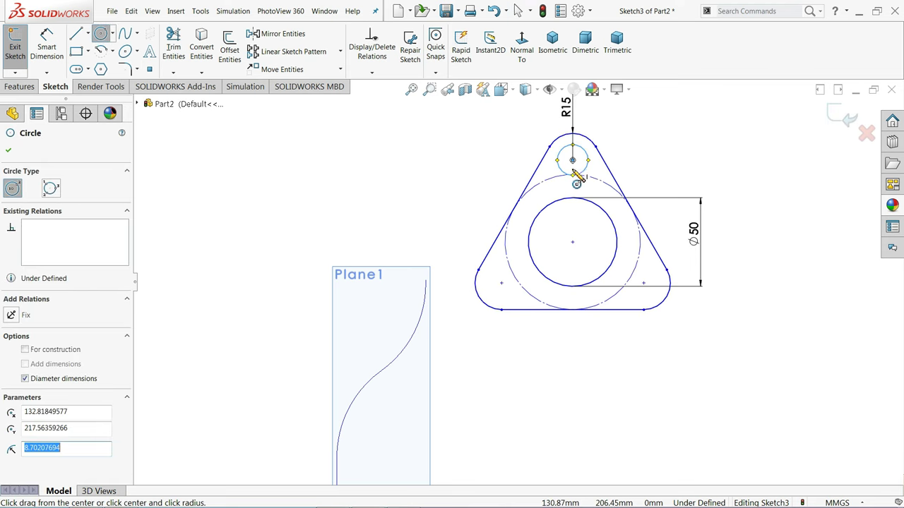
click(501, 283)
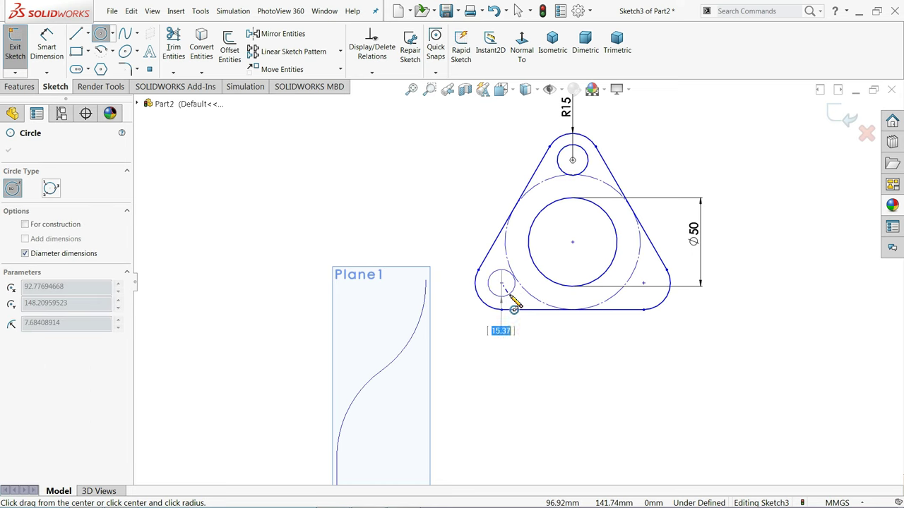
click(512, 295)
click(644, 283)
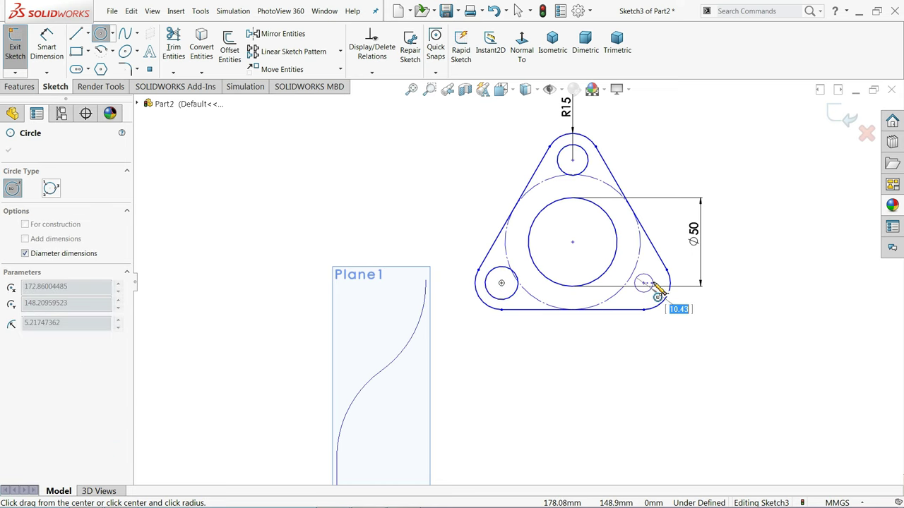
click(659, 289)
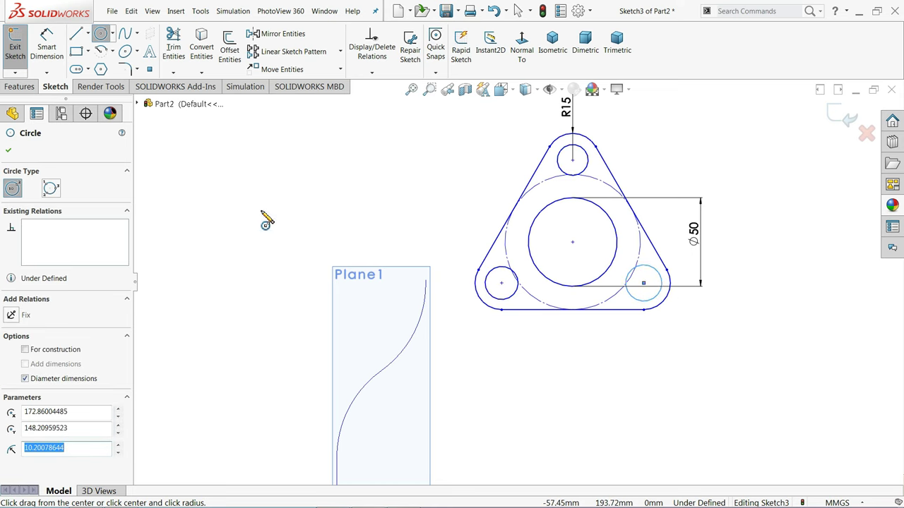
click(8, 150)
Apply an Equal relation to the three corner hole circles.
scroll(593, 198, down, 2)
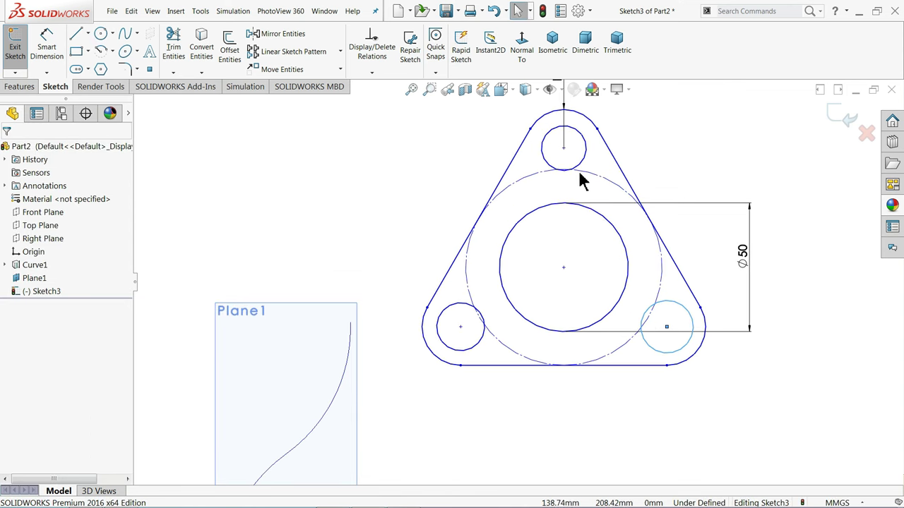
click(582, 166)
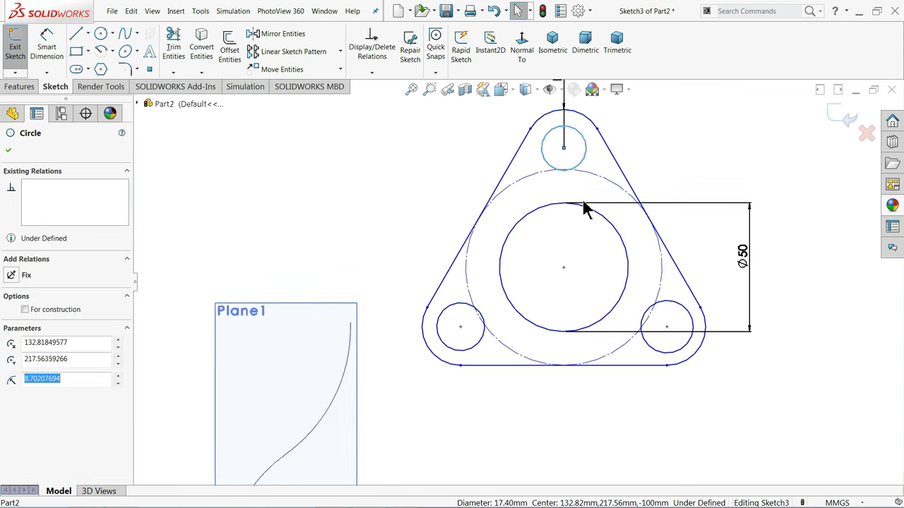
ctrl+click(671, 309)
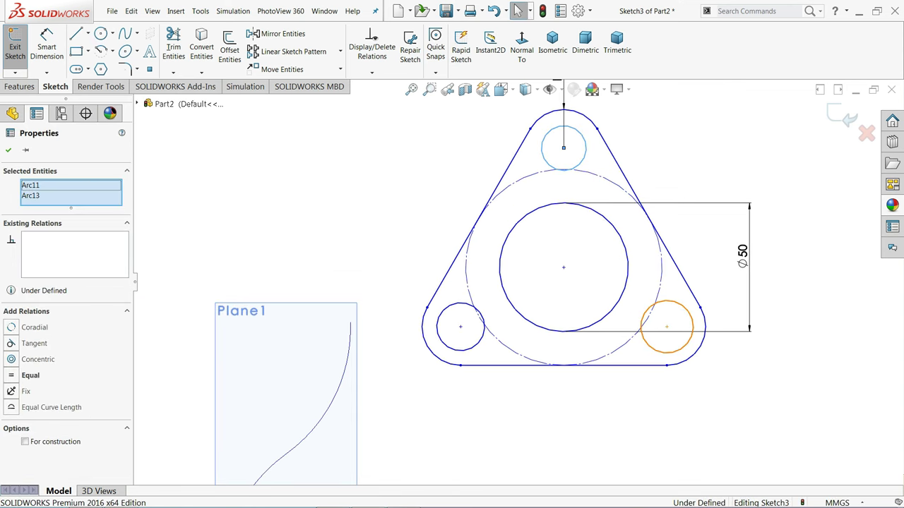
ctrl+click(485, 343)
click(528, 302)
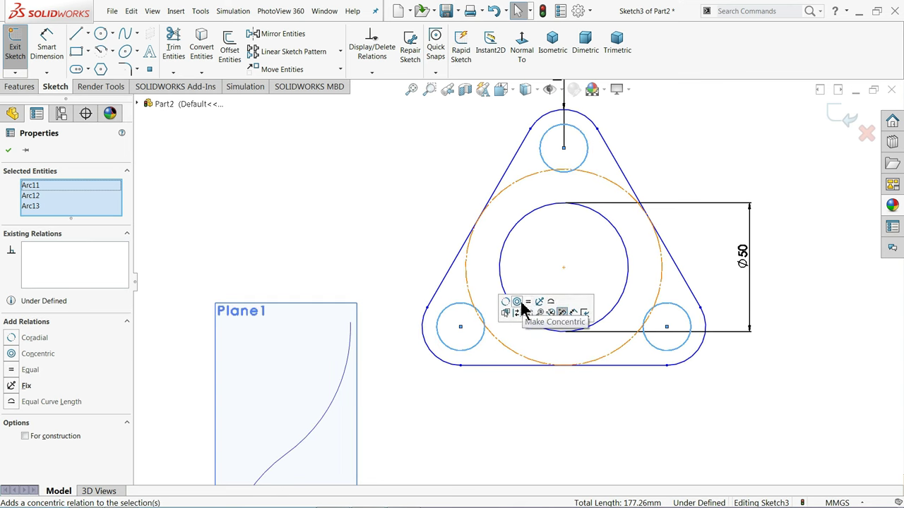
click(379, 223)
Dimension the lower-left corner hole's diameter to 15 mm.
click(46, 46)
scroll(409, 254, up, 1)
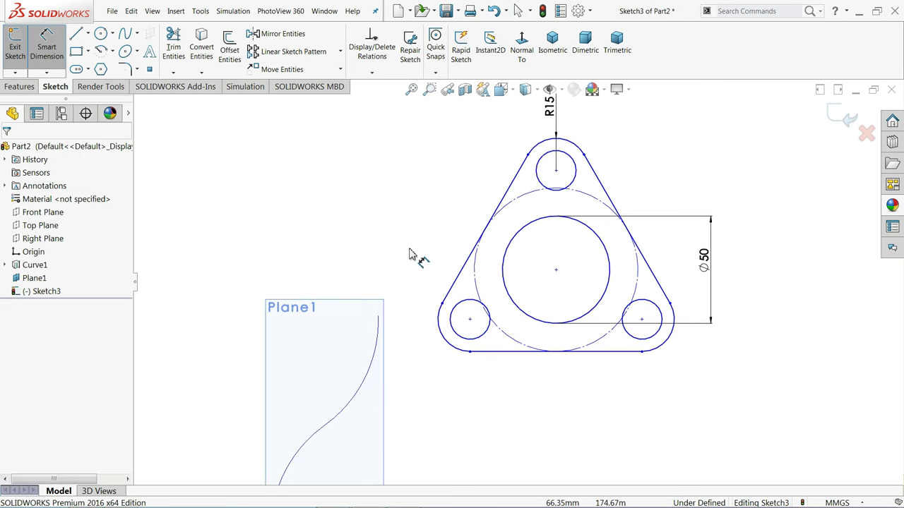
click(453, 321)
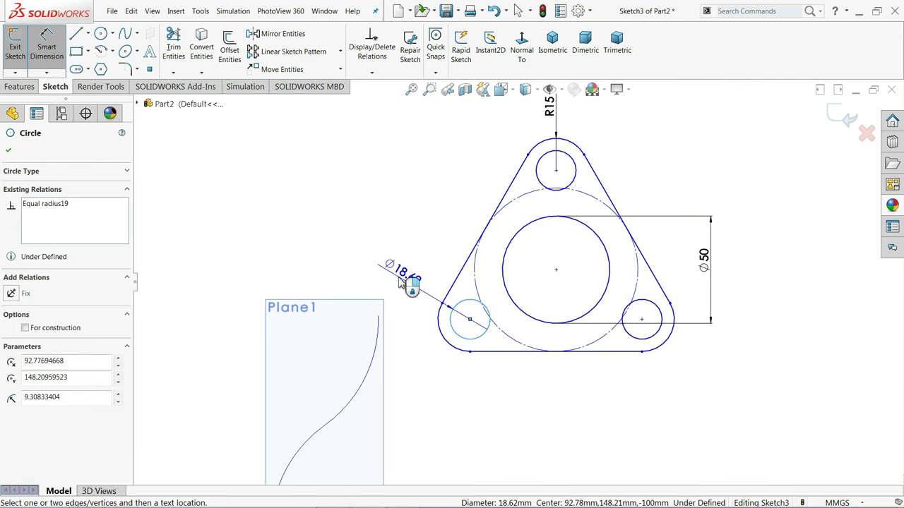
click(412, 289)
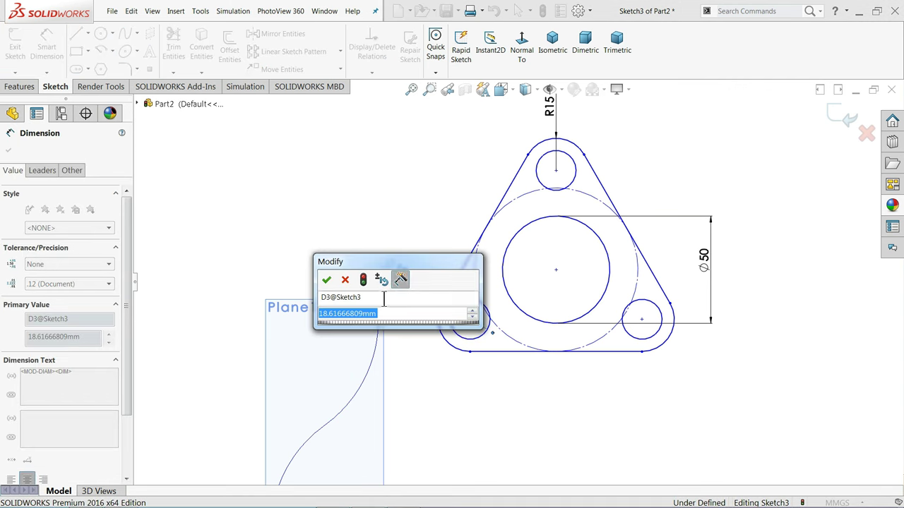
text(15)
key(Return)
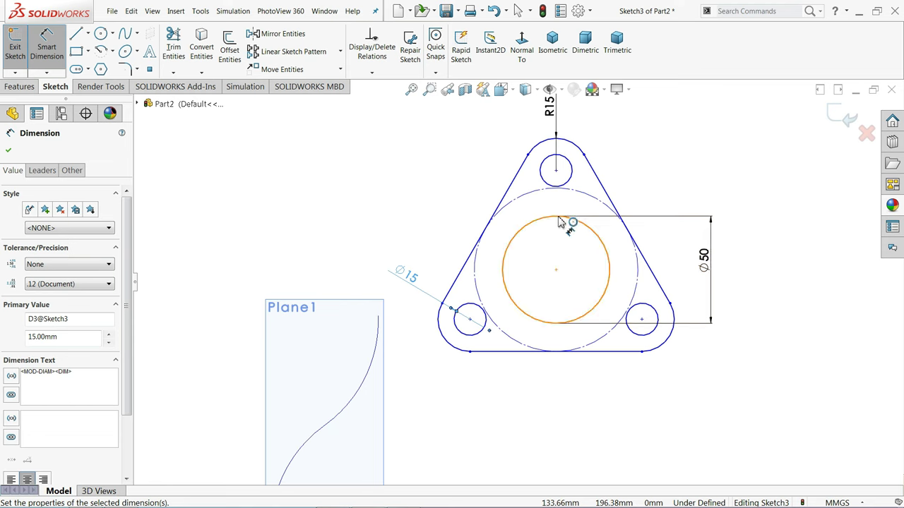
Dimension the vertical distance between the 50 mm circle's centre and the lower-right hole's centre to 25 mm.
click(642, 320)
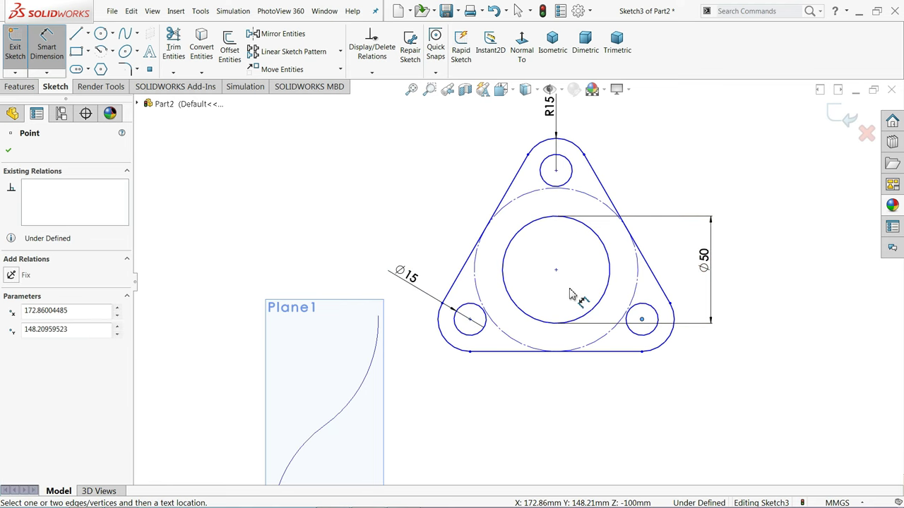
click(556, 271)
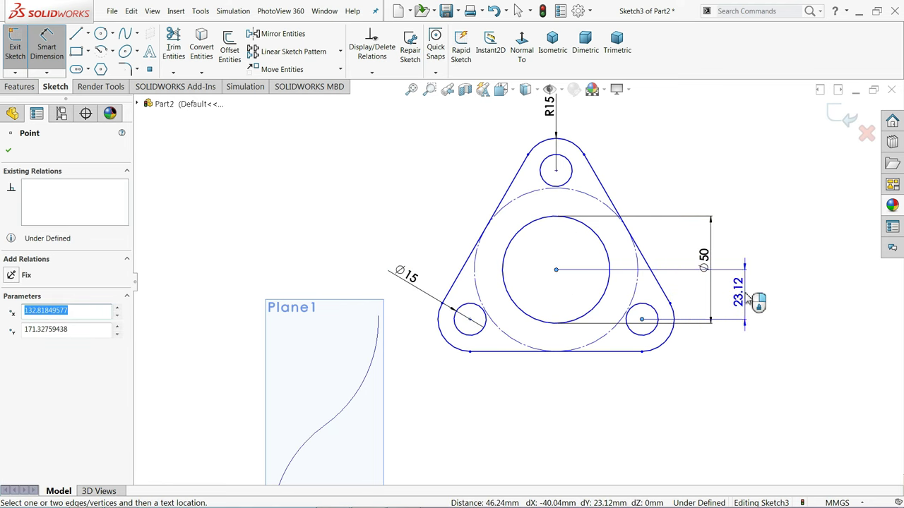
click(753, 298)
text(25)
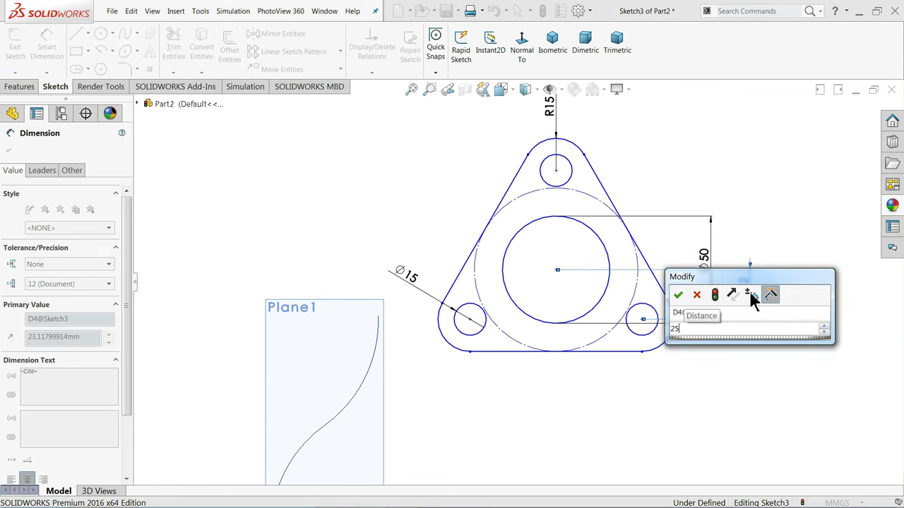
key(Return)
click(763, 261)
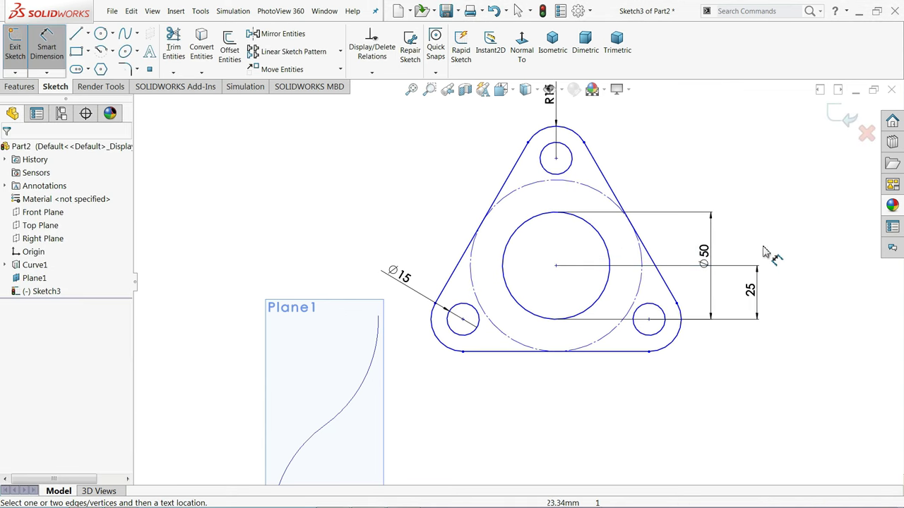
Add a driven dimension from the central circle's centre to the flange's base line, and reposition the 50 mm and 25 mm dimensions beside the profile.
click(556, 267)
click(572, 352)
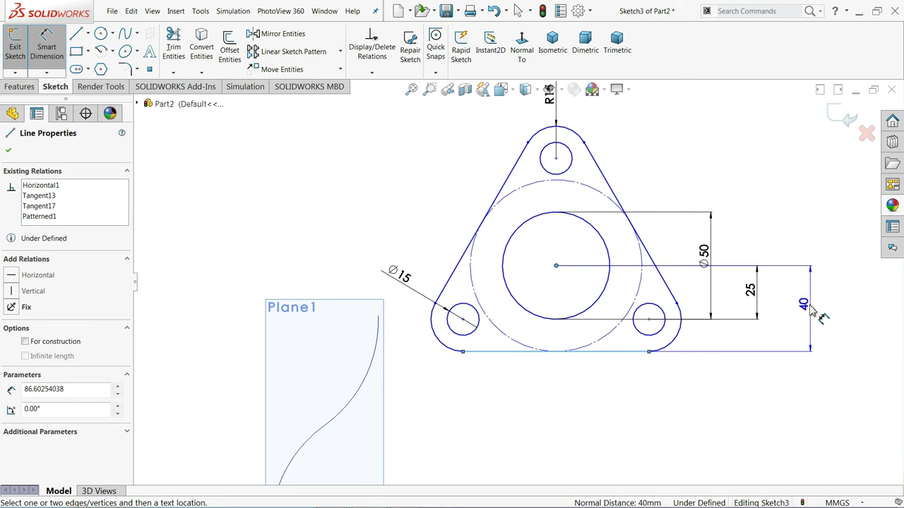
click(771, 312)
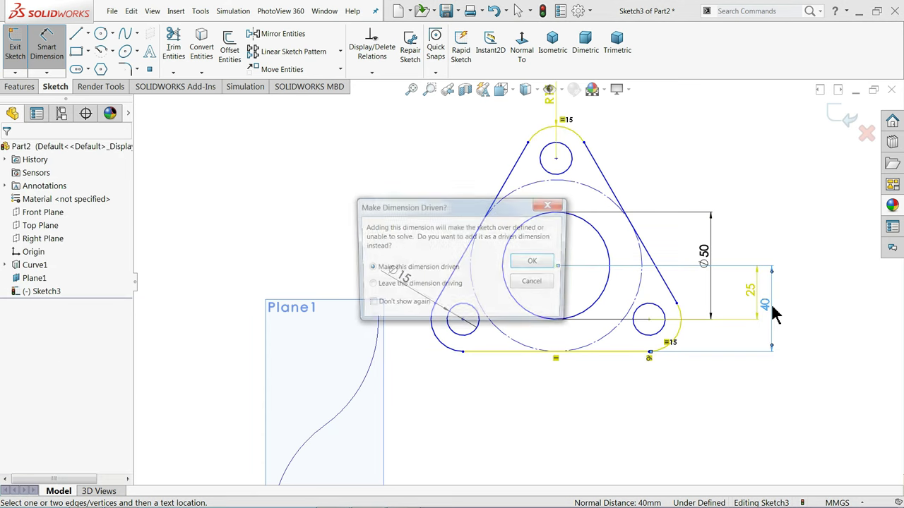
click(535, 262)
drag(705, 253, 788, 257)
drag(750, 291, 715, 318)
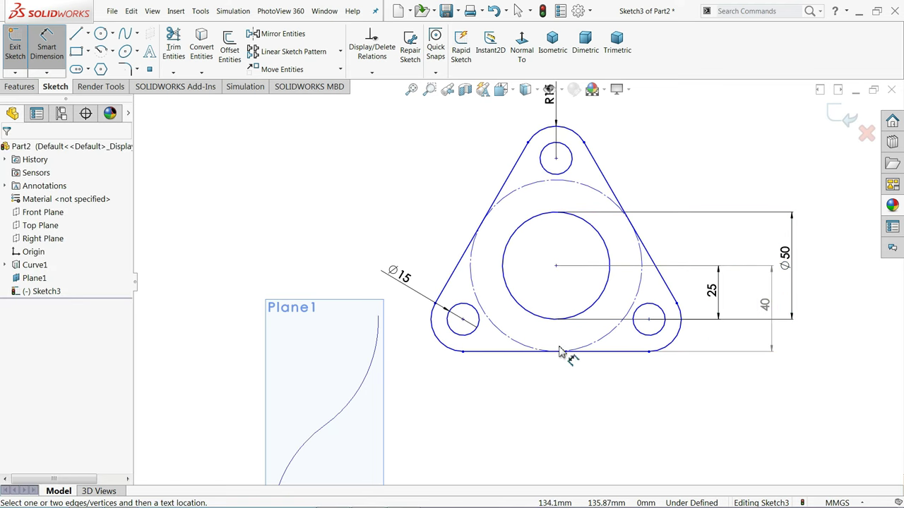
Add a driven vertical dimension between the central circle's centre and the top hole's centre, placed beside the flange outline.
click(556, 267)
click(556, 158)
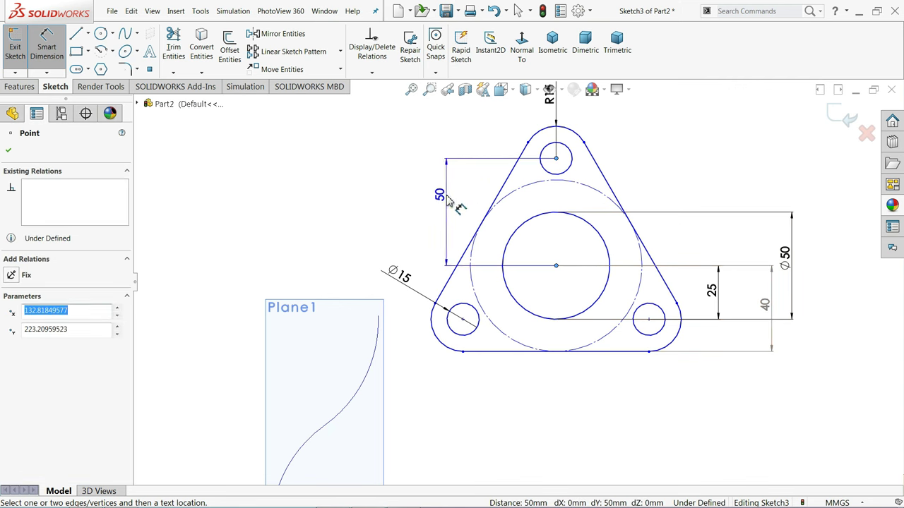
click(425, 201)
click(536, 263)
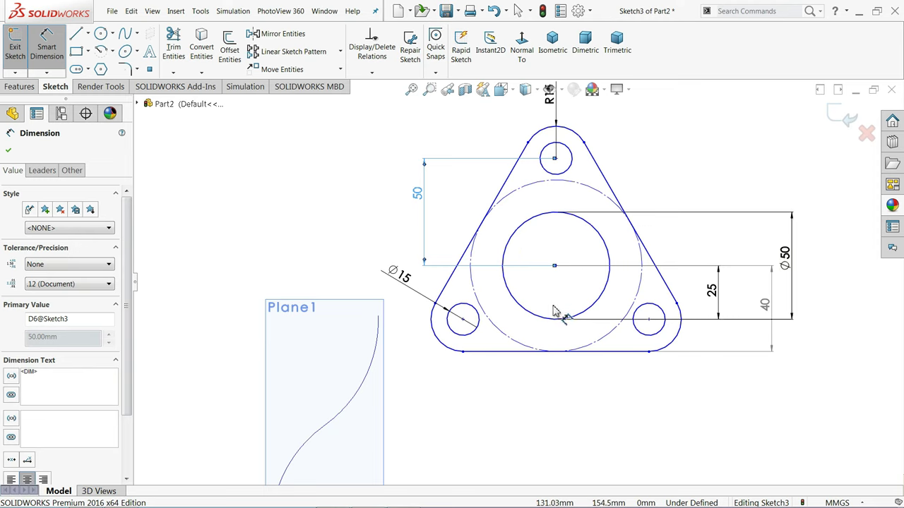
click(9, 150)
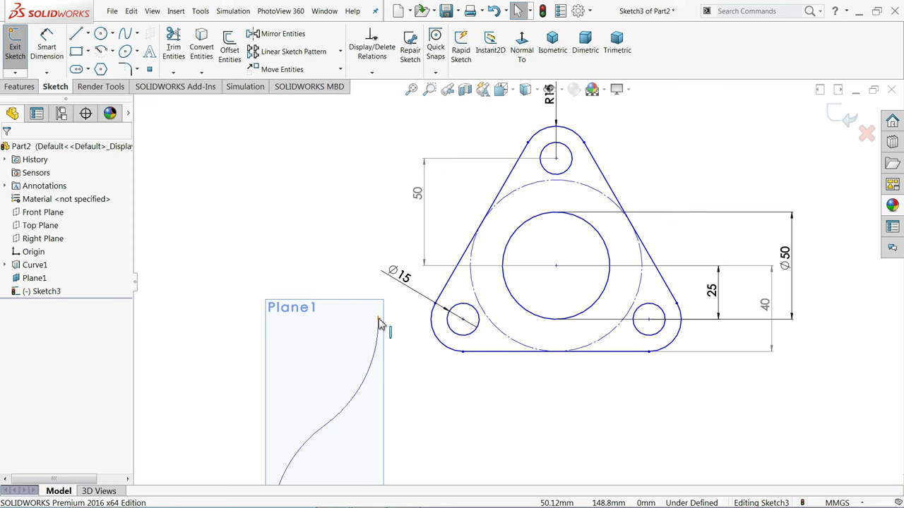
Apply a Pierce relation between the flange's centre point and the projected curve.
mouse_move(393, 333)
middle_down()
mouse_move(426, 363)
mouse_move(390, 364)
mouse_move(389, 379)
middle_up()
scroll(633, 311, down, 3)
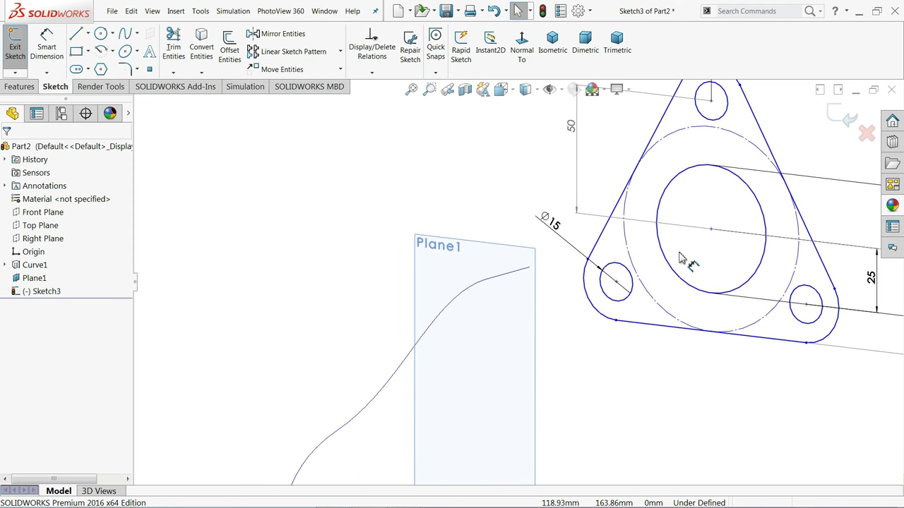
click(711, 230)
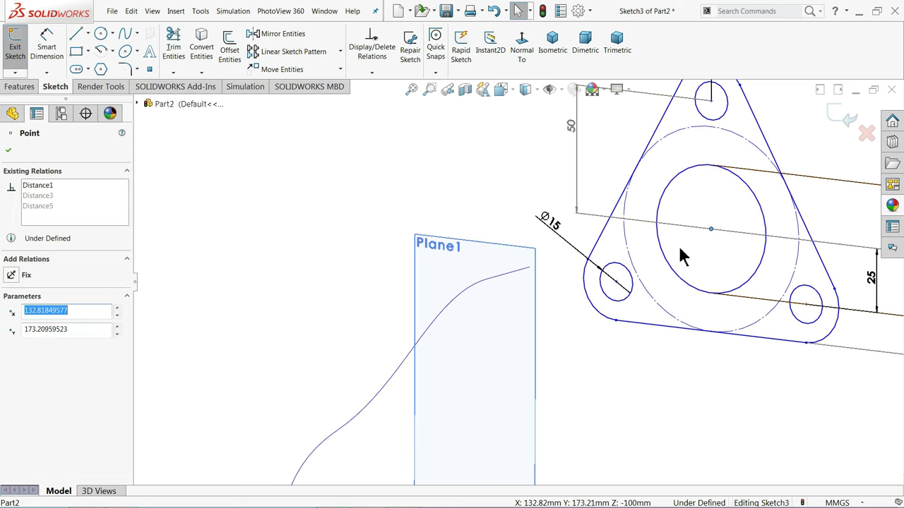
ctrl+click(527, 274)
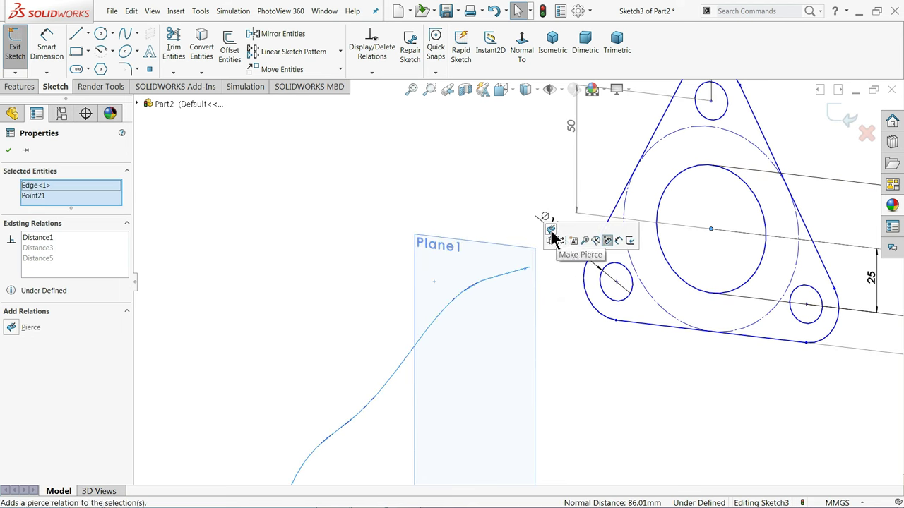
click(12, 328)
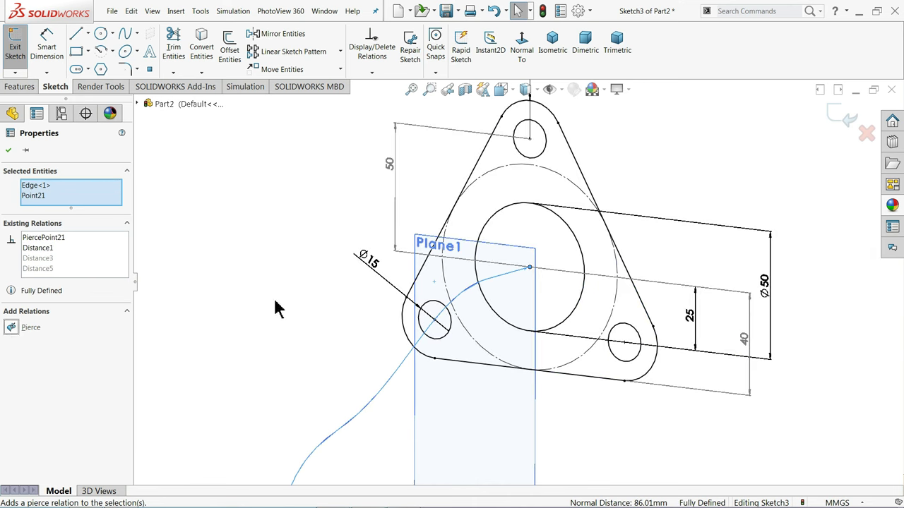
Extrude the triangular three-hole flange sketch as a blind boss 15 mm deep.
click(8, 150)
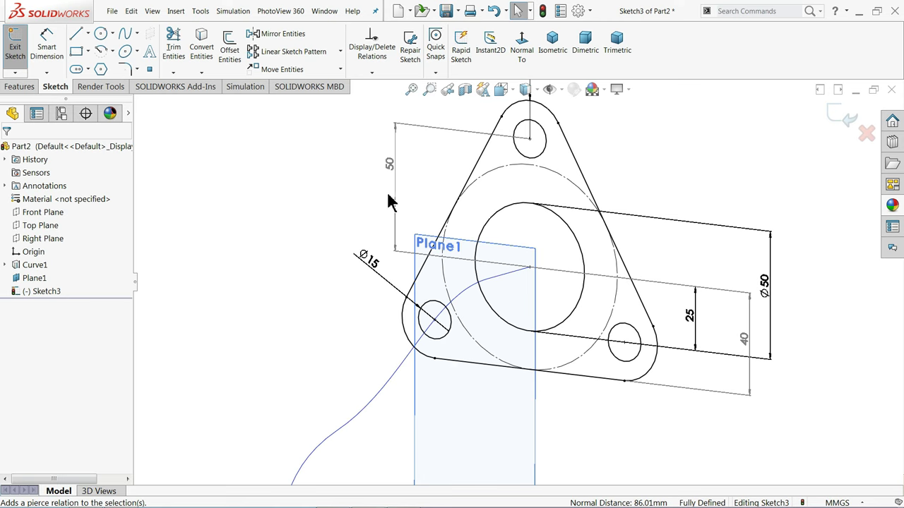
click(521, 45)
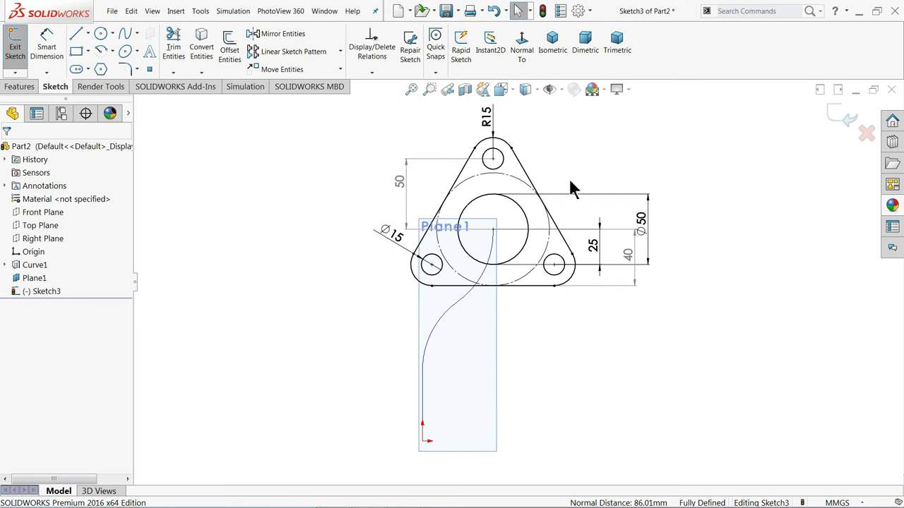
scroll(621, 204, down, 2)
scroll(648, 166, up, 2)
mouse_move(648, 166)
middle_down()
mouse_move(615, 169)
mouse_move(611, 226)
middle_up()
middle_drag(614, 179, 622, 191)
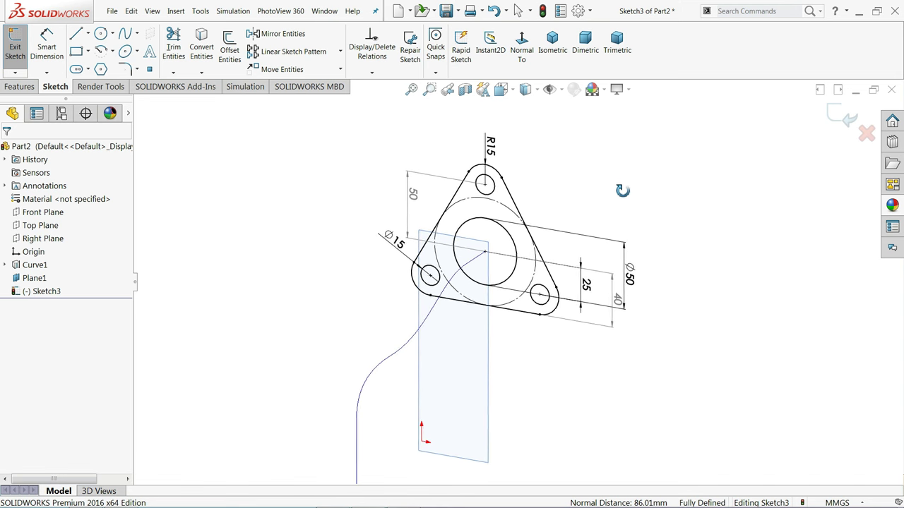
click(25, 87)
click(17, 62)
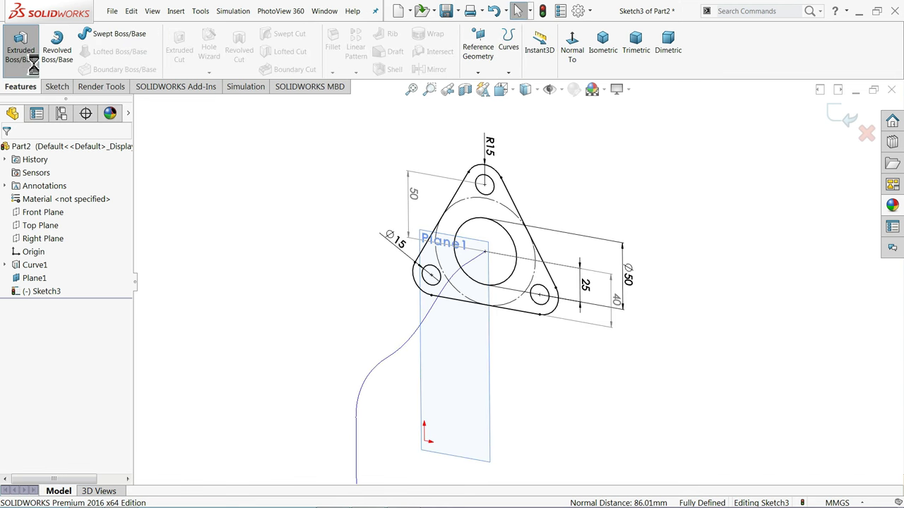
scroll(504, 248, down, 3)
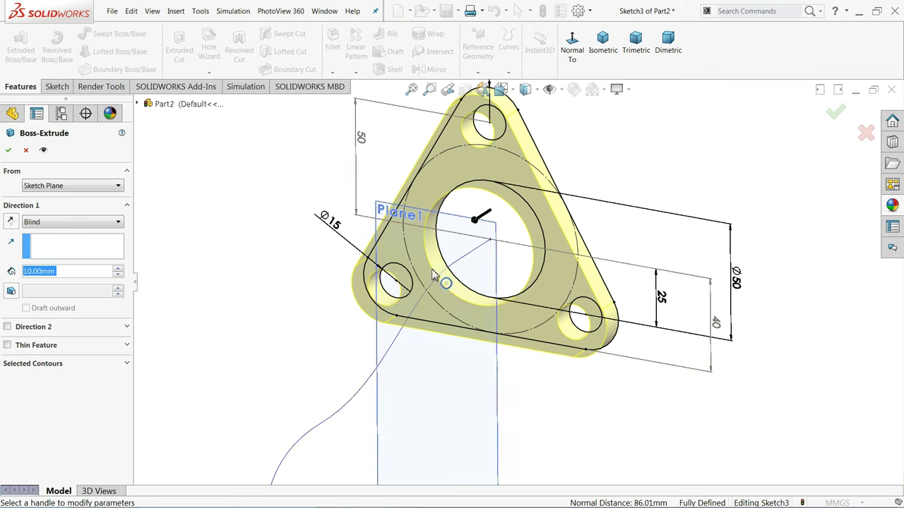
text(15)
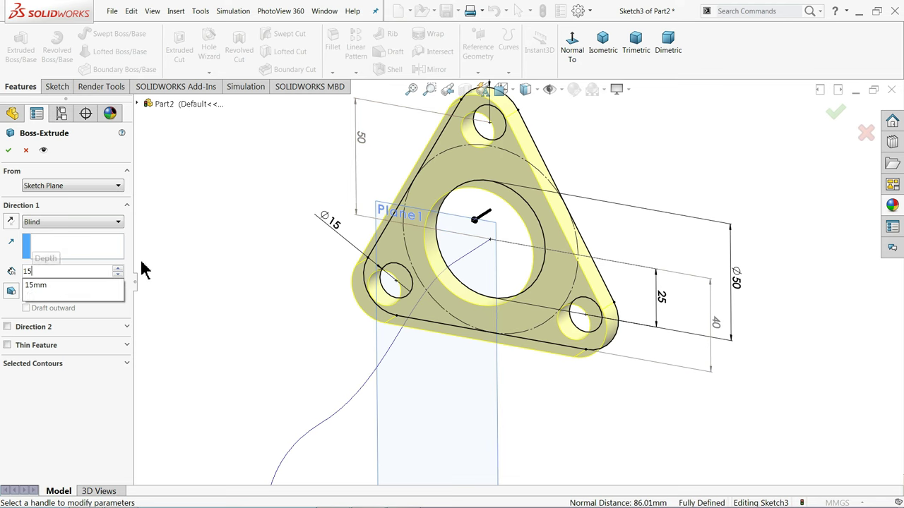
key(Return)
middle_drag(239, 240, 273, 279)
click(9, 150)
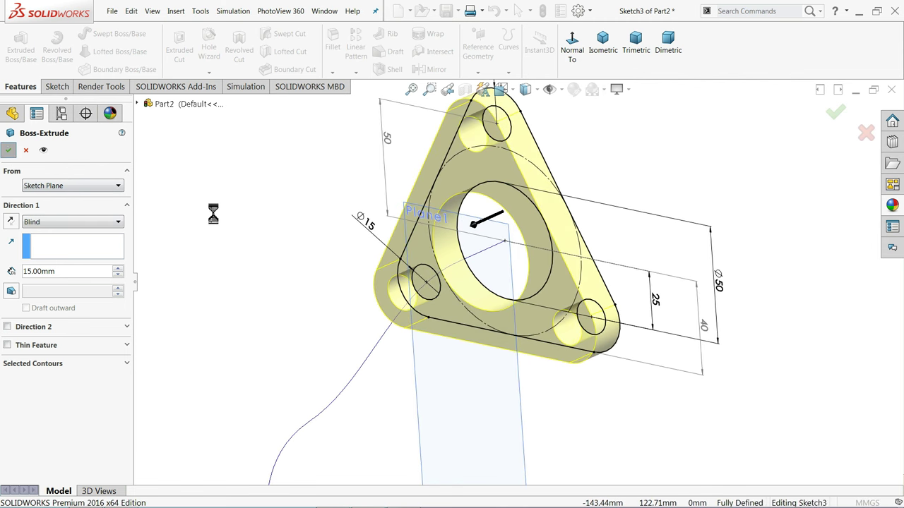
Hide the reference plane at the flange.
key(f)
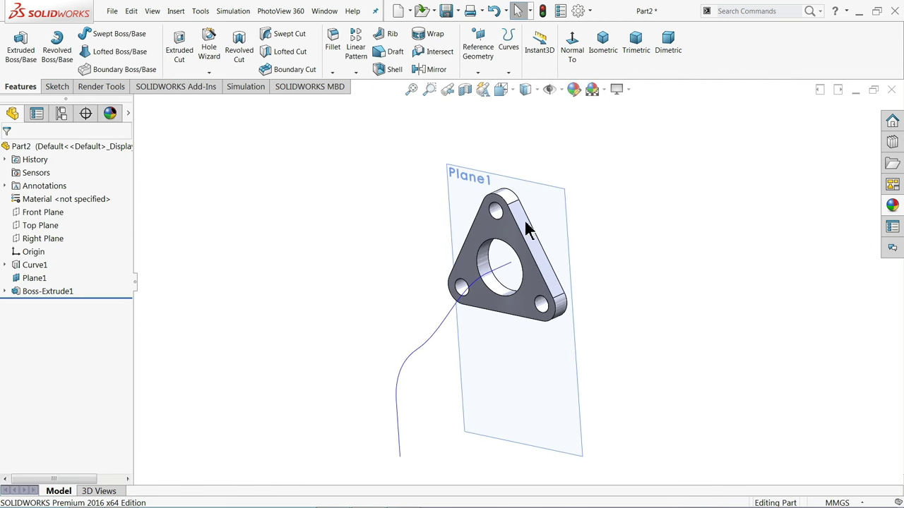
click(555, 209)
click(596, 172)
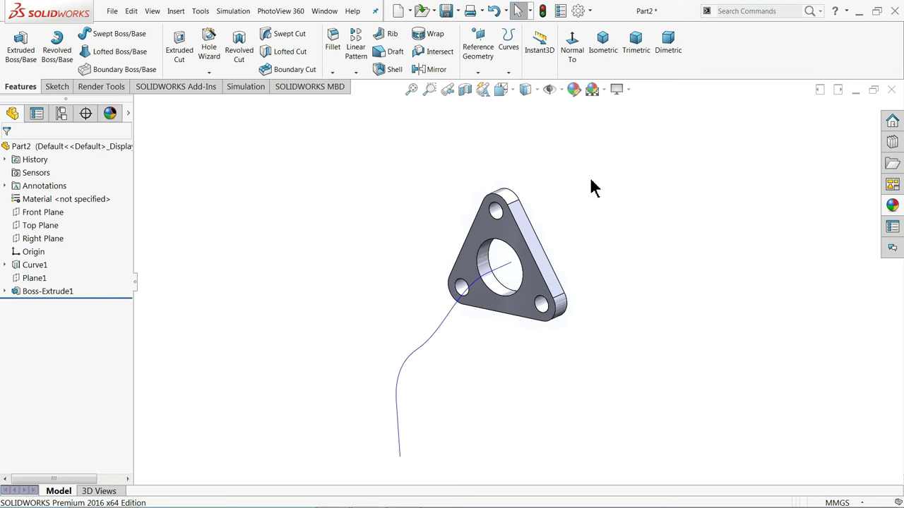
Consult the pipe drawing in Windows Photo Viewer, and open a new sketch on the flange's flat triangular face back in SOLIDWORKS.
middle_drag(569, 272, 479, 305)
scroll(479, 304, down, 3)
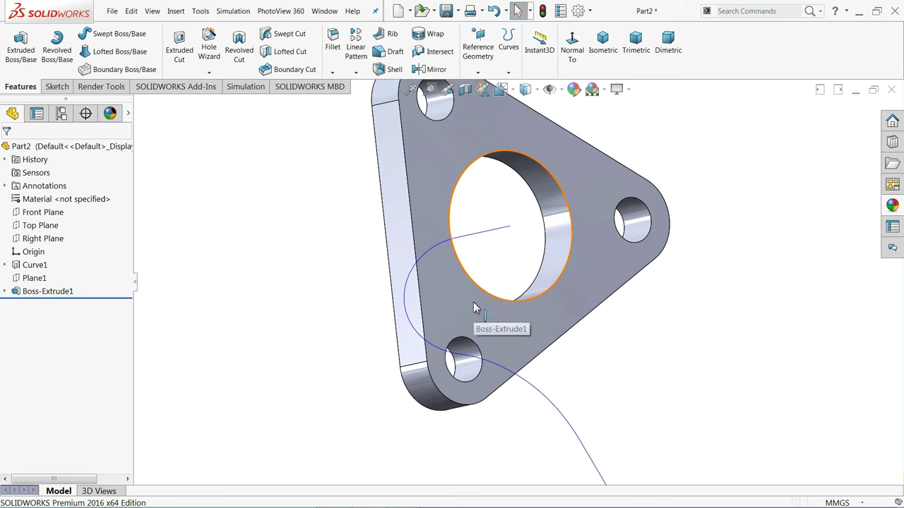
click(474, 307)
click(858, 15)
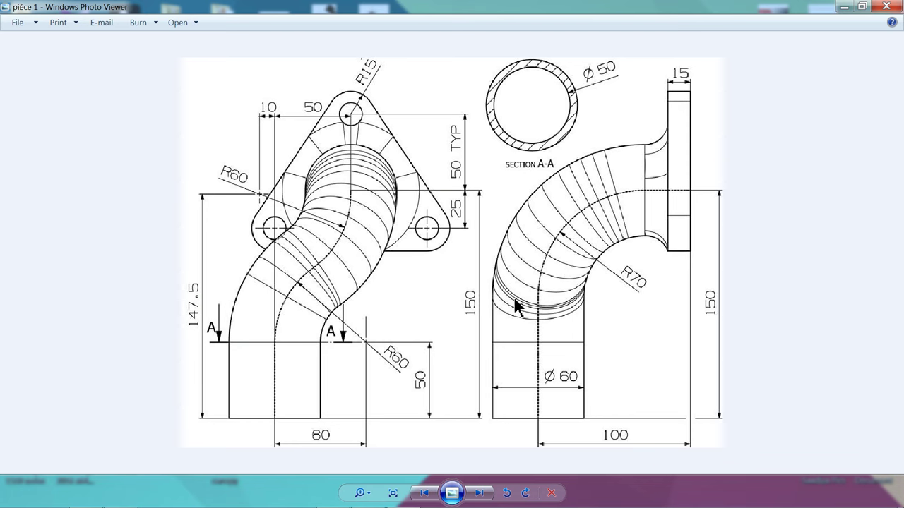
key(alt+Tab)
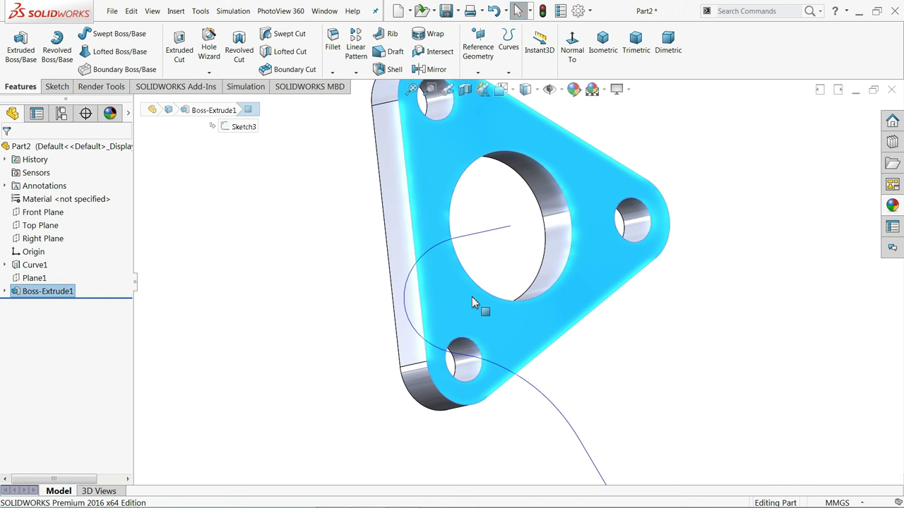
click(55, 87)
click(17, 55)
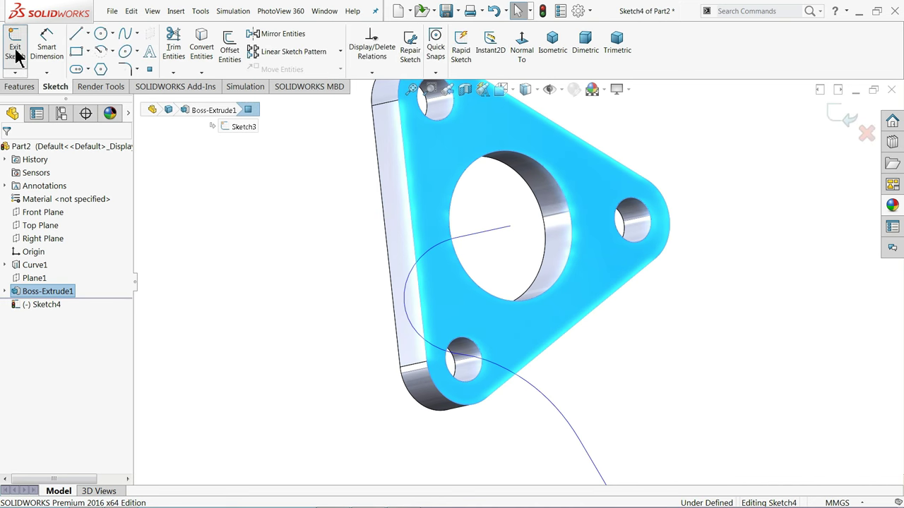
Sketch a circle about 58 mm in diameter on the flange face, centred on the central bore.
click(100, 35)
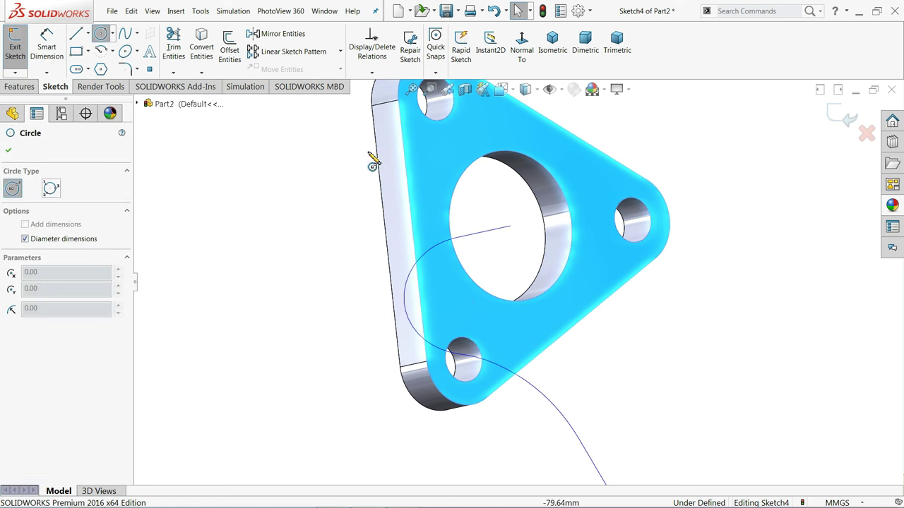
click(521, 44)
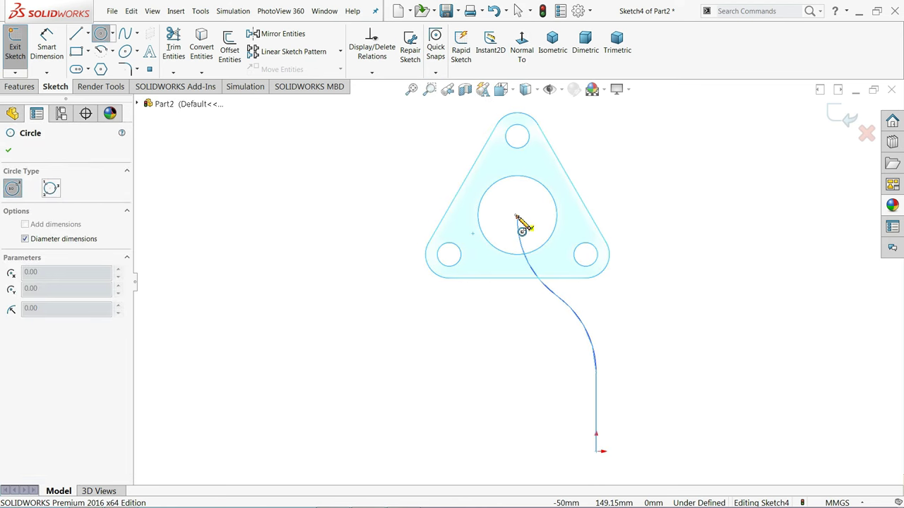
scroll(516, 219, down, 3)
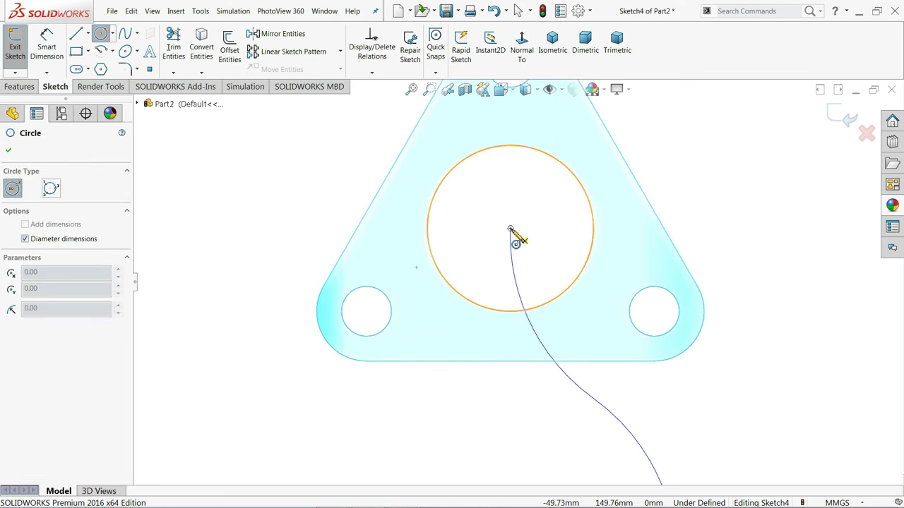
drag(511, 230, 583, 168)
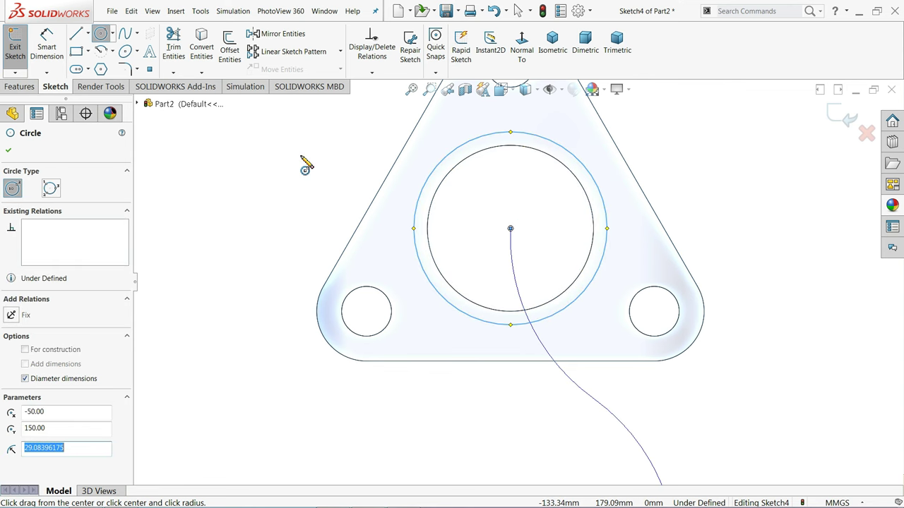
Dimension the new circle around the bore to a 60 mm diameter.
click(47, 46)
click(608, 241)
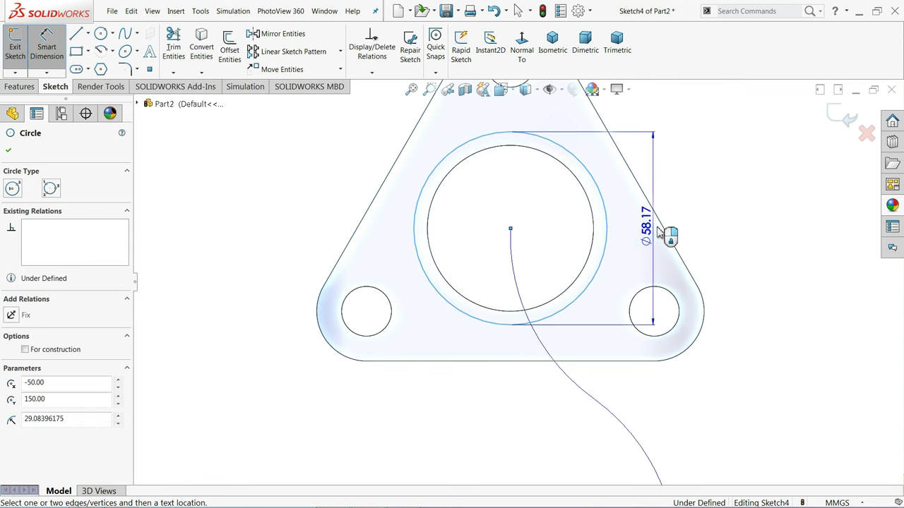
click(681, 233)
text(60)
key(Return)
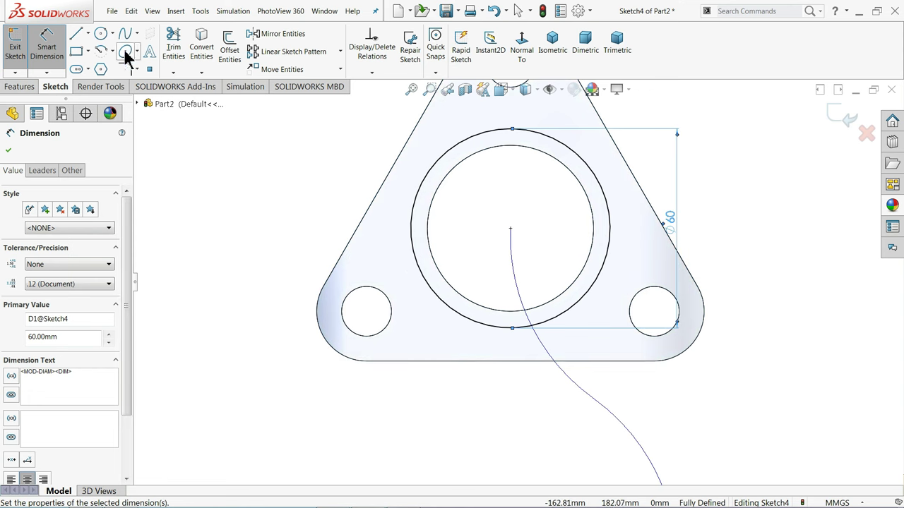
key(Escape)
key(Escape)
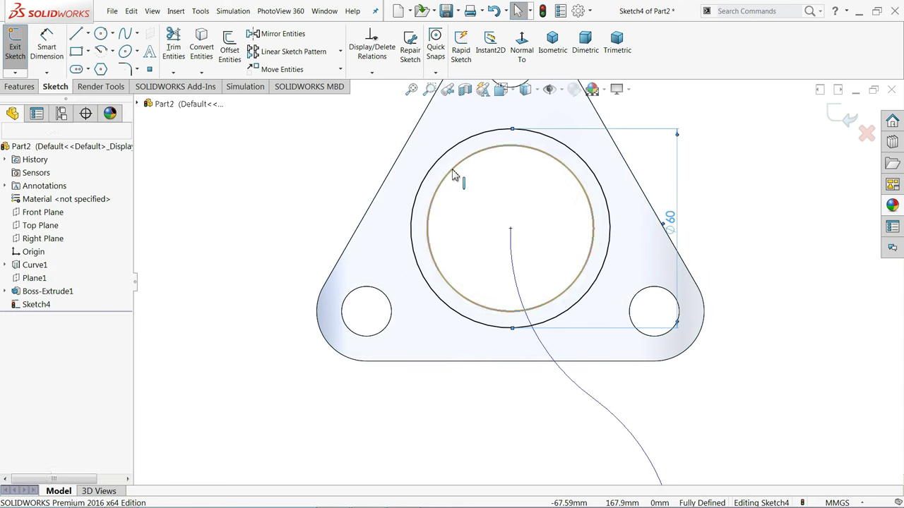
Convert the flange's central bore edge into the sketch as the inner circle, and exit the sketch.
click(453, 176)
click(206, 62)
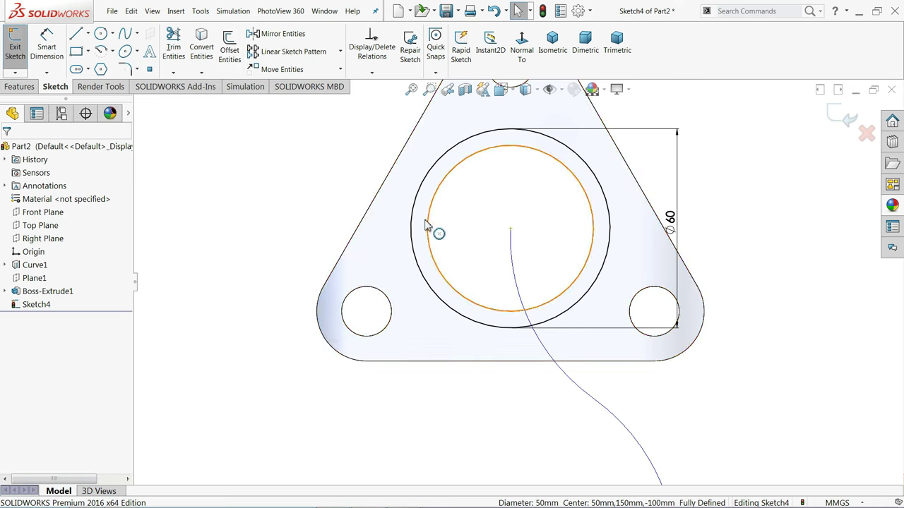
scroll(434, 245, up, 3)
middle_drag(317, 238, 480, 282)
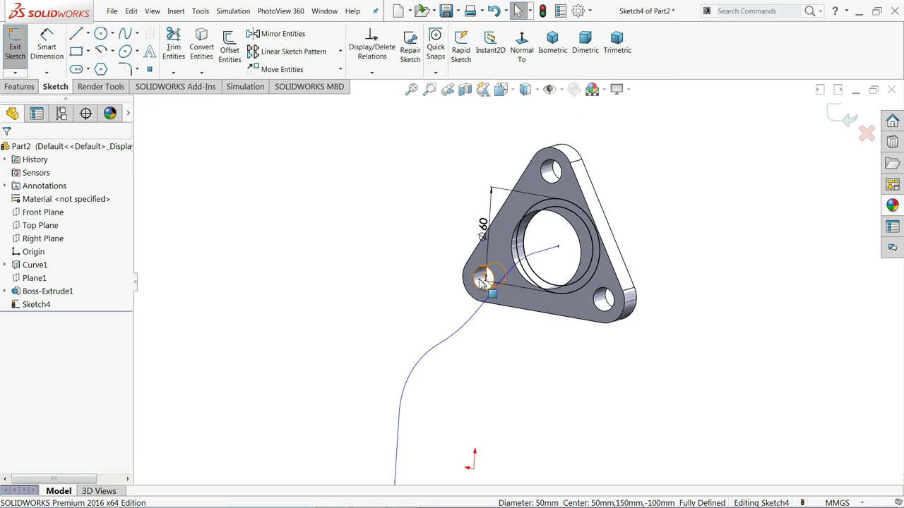
click(832, 121)
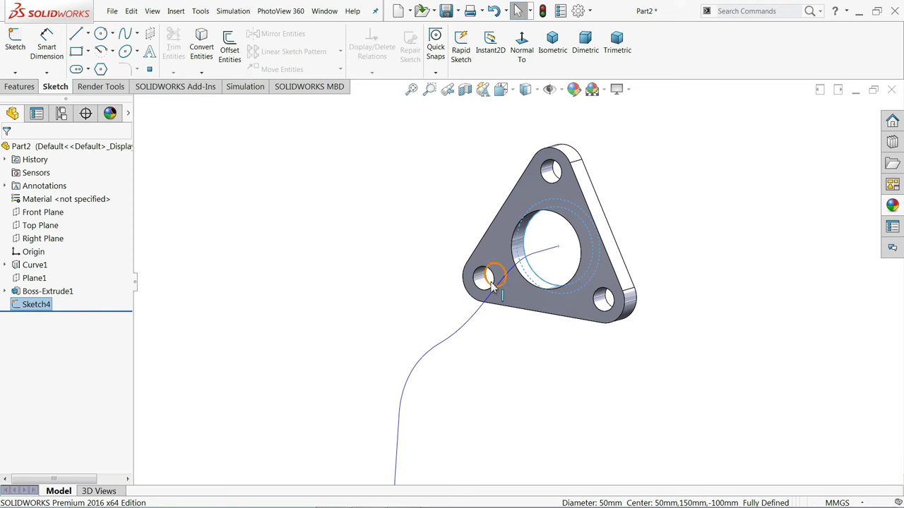
Create a Swept Boss using the two-circle sketch as the profile and Curve1 as the path.
scroll(555, 307, up, 3)
scroll(509, 299, down, 3)
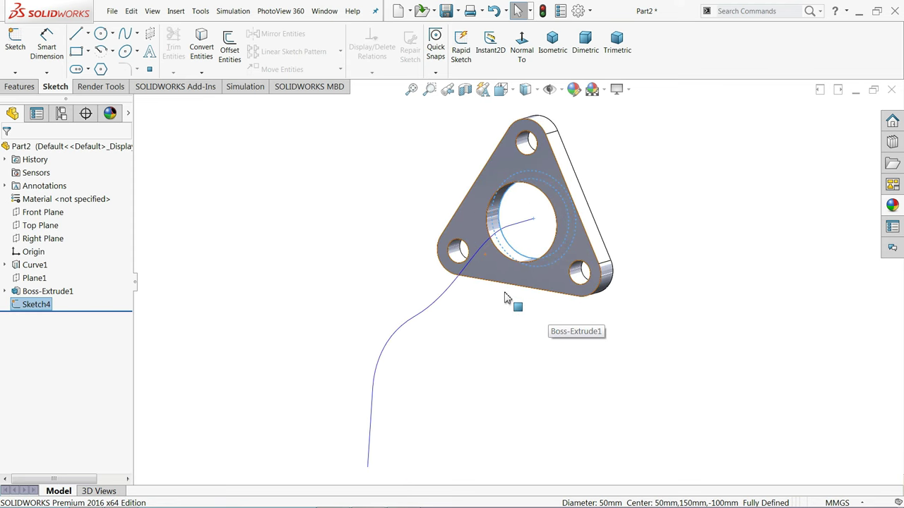
click(20, 87)
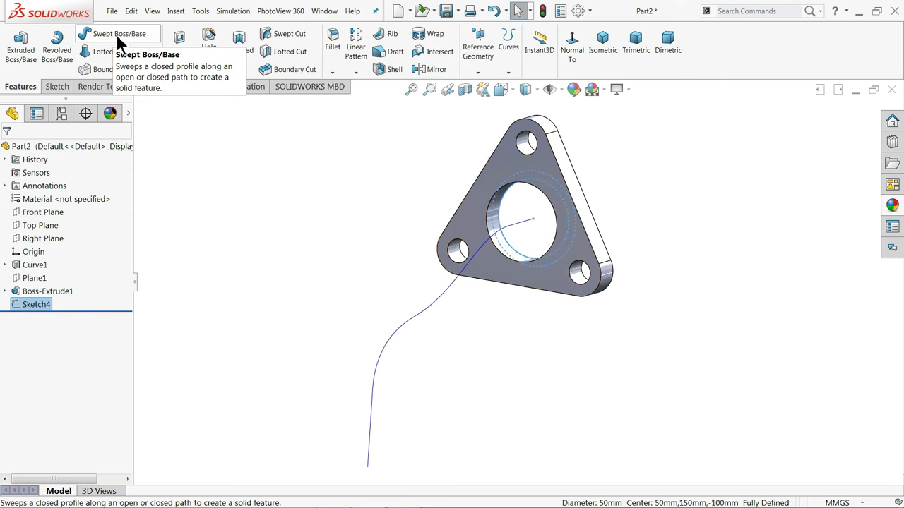
click(118, 35)
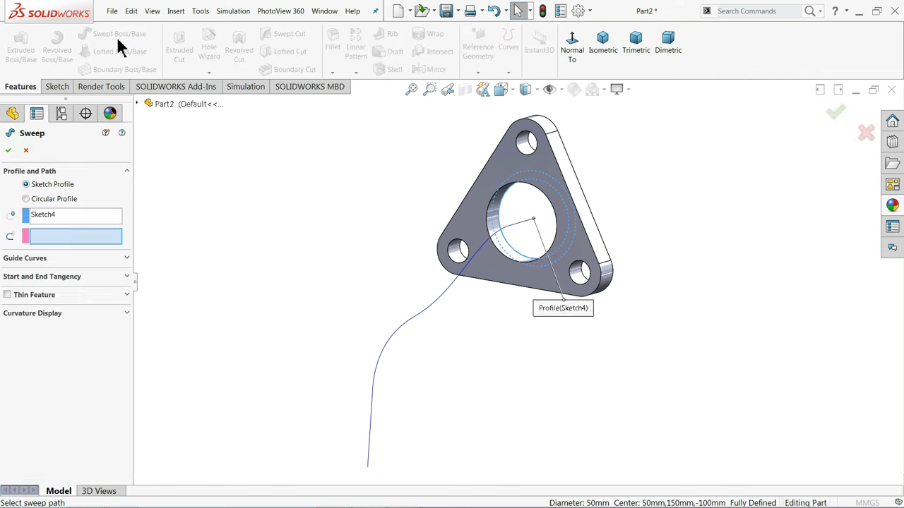
click(50, 220)
scroll(575, 274, down, 2)
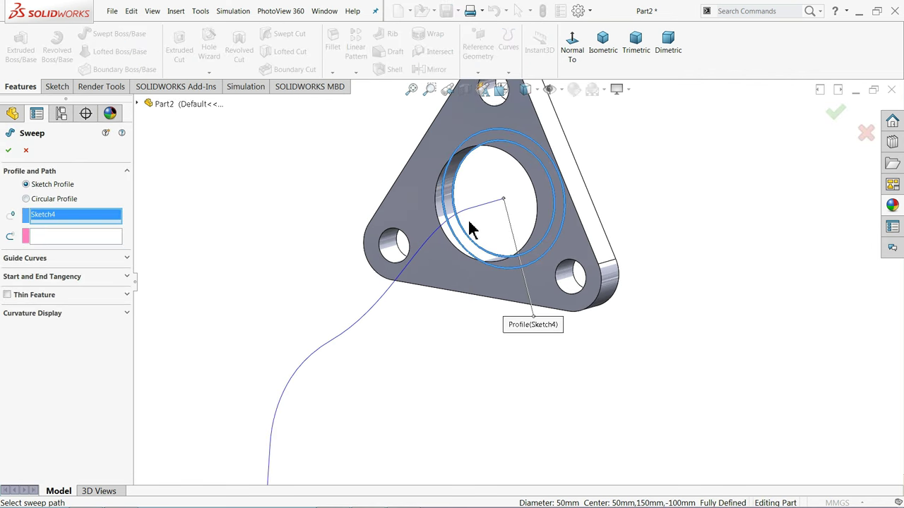
click(58, 240)
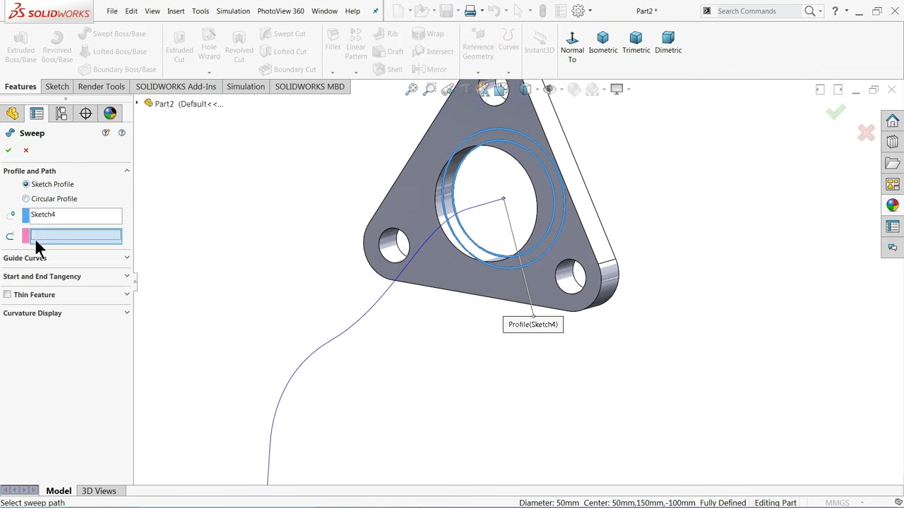
click(376, 311)
scroll(424, 331, up, 2)
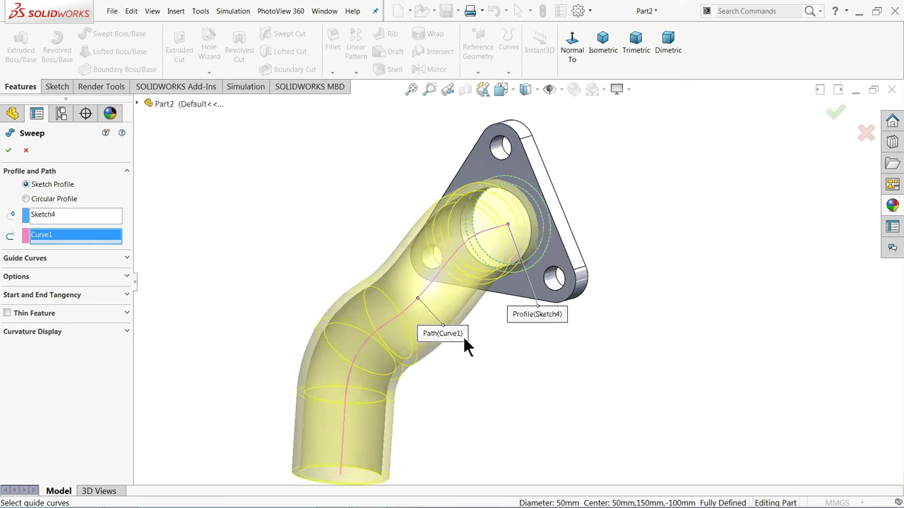
middle_drag(507, 348, 494, 306)
scroll(478, 330, down, 3)
middle_drag(419, 299, 507, 287)
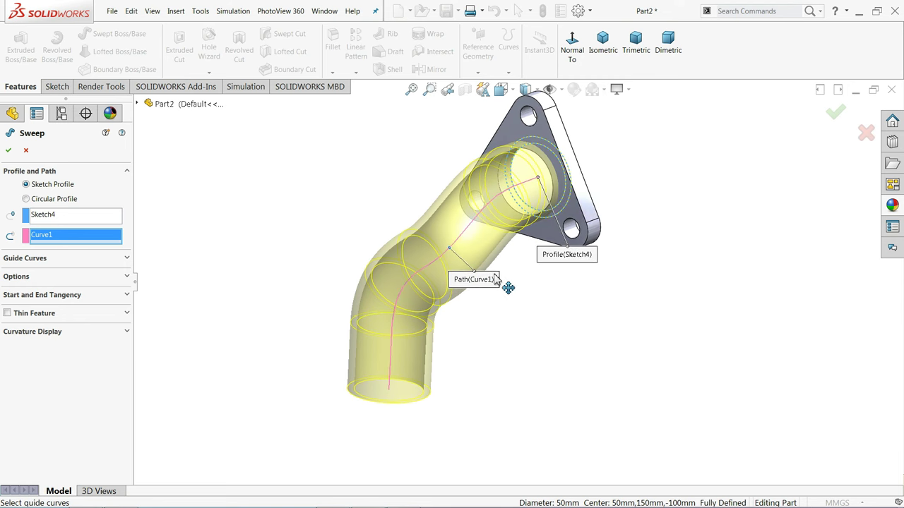
click(8, 151)
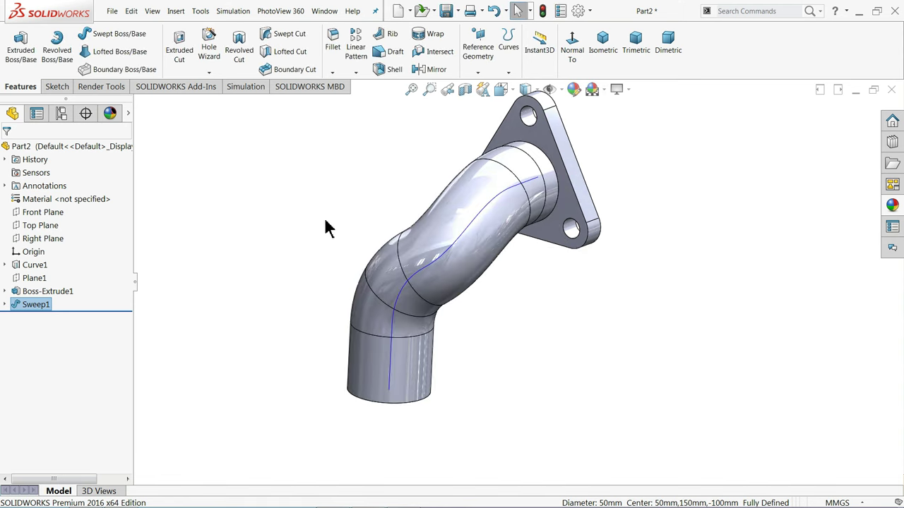
Hide the projected curve that runs through the swept pipe.
middle_drag(325, 246, 368, 235)
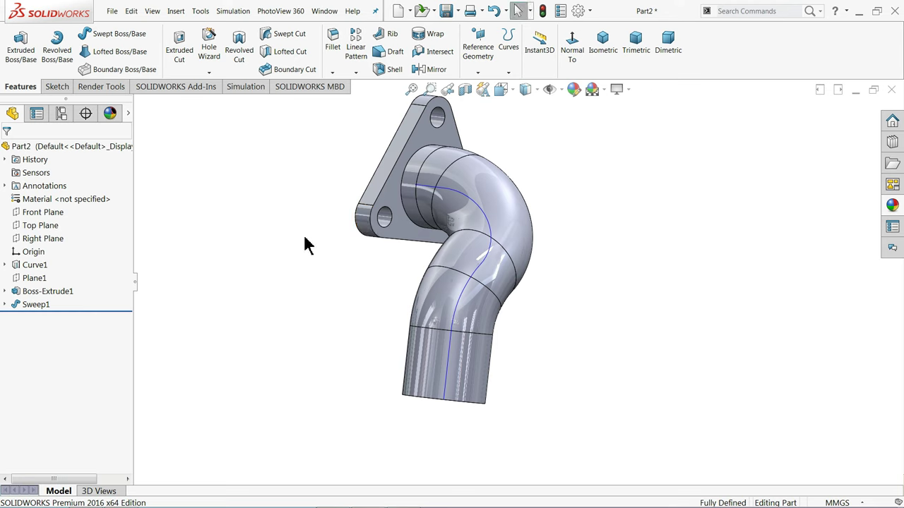
click(22, 266)
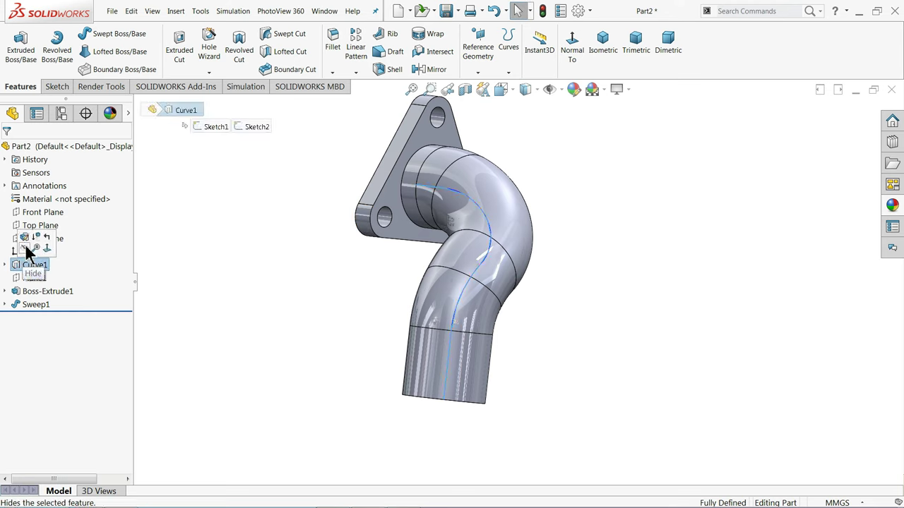
click(34, 247)
Fillet the outer edge where the swept pipe meets the triangular flange with a 15 mm symmetric radius.
middle_drag(269, 284, 223, 336)
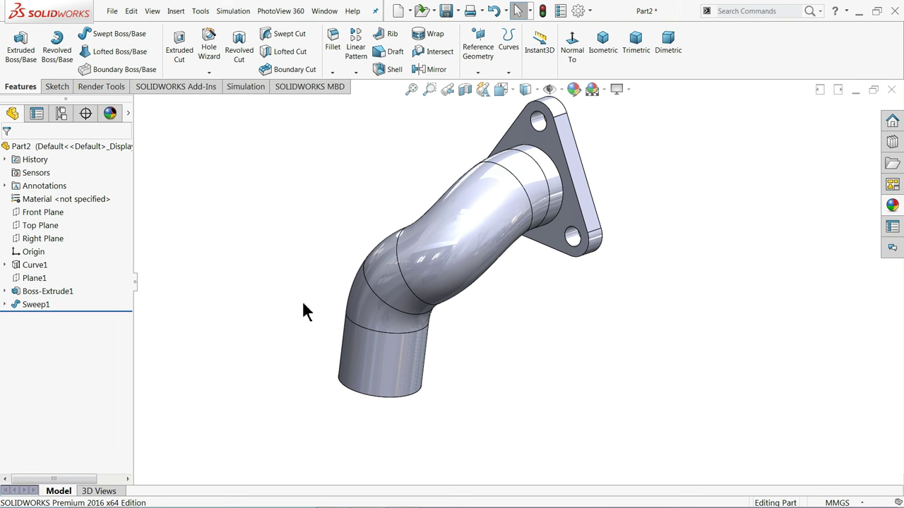
click(334, 56)
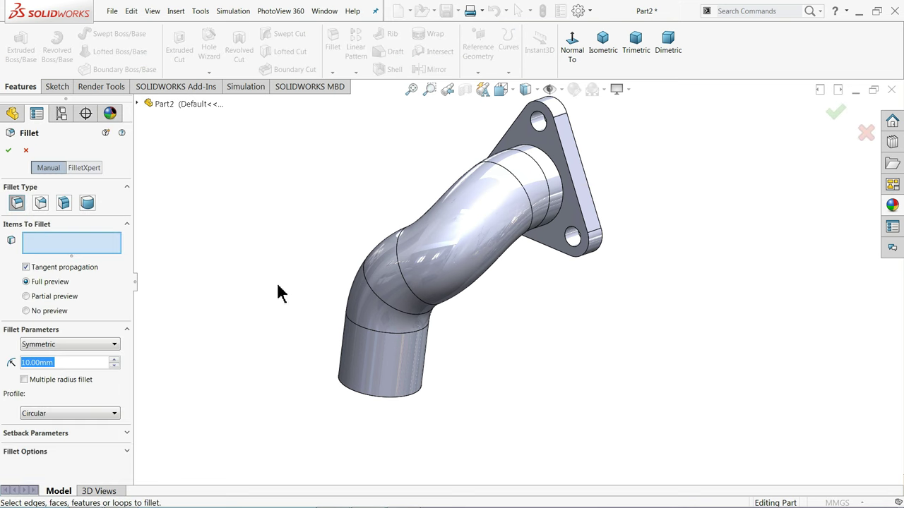
text(15)
key(Return)
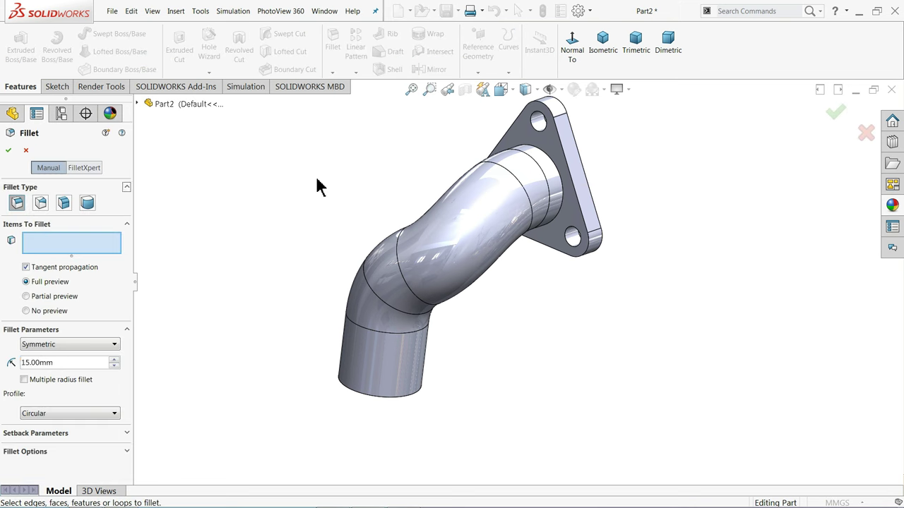
click(553, 161)
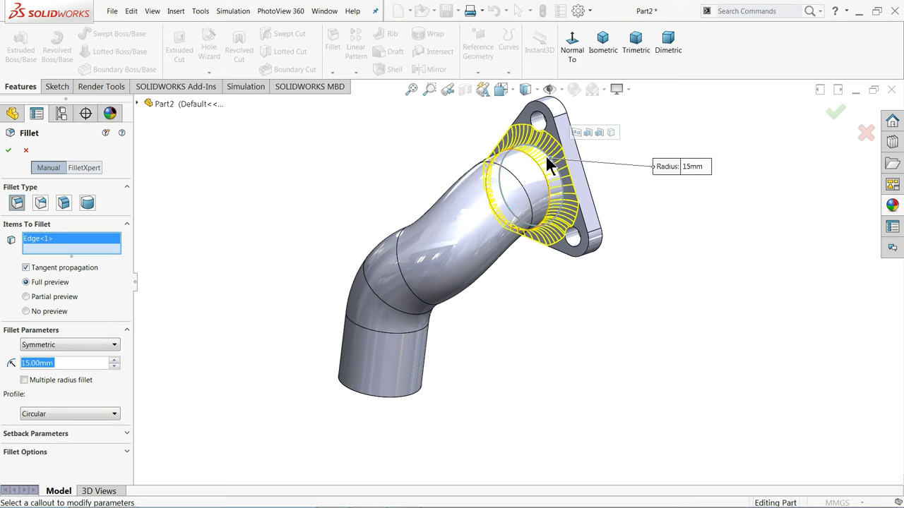
click(8, 151)
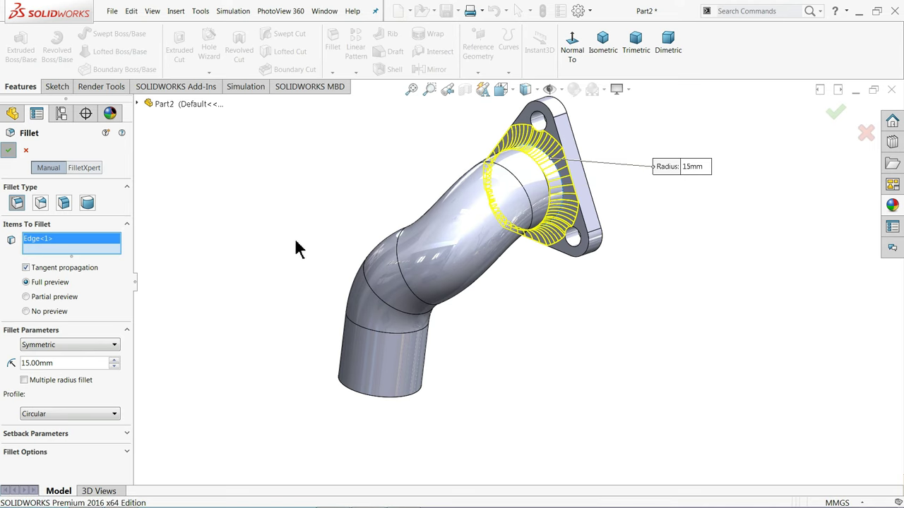
middle_drag(324, 247, 326, 273)
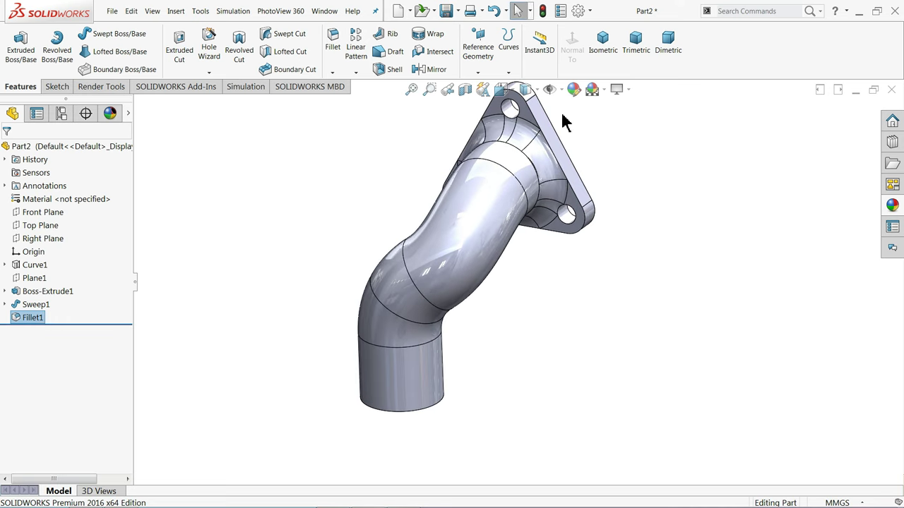
View the filleted pipe in the standard isometric and trimetric orientations.
click(604, 56)
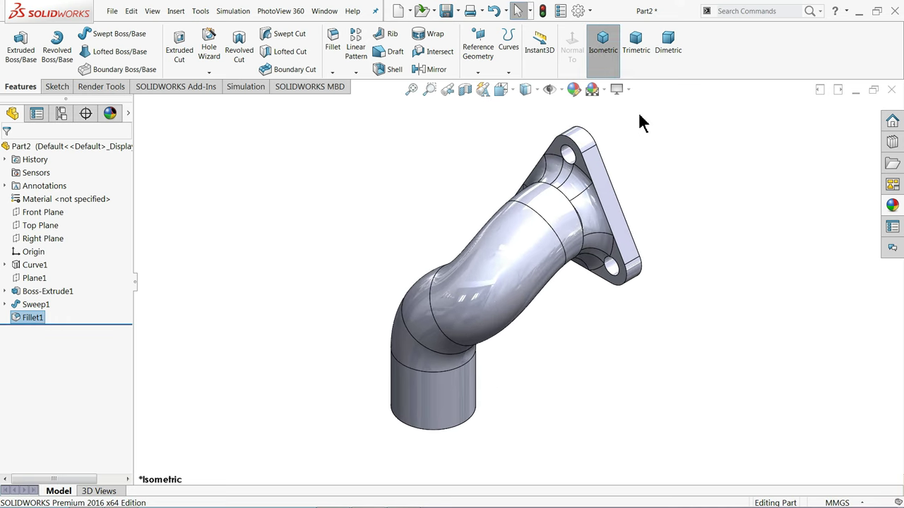
click(635, 50)
scroll(568, 318, down, 2)
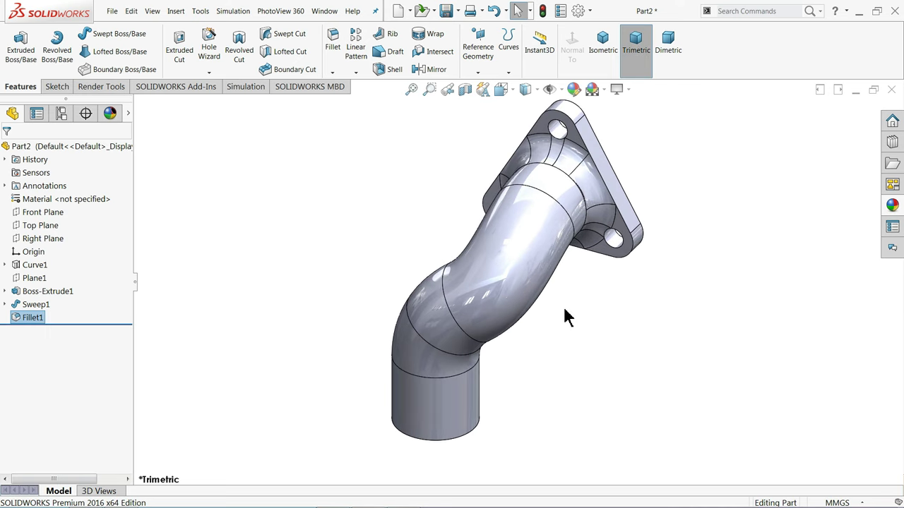
key(ctrl+Left)
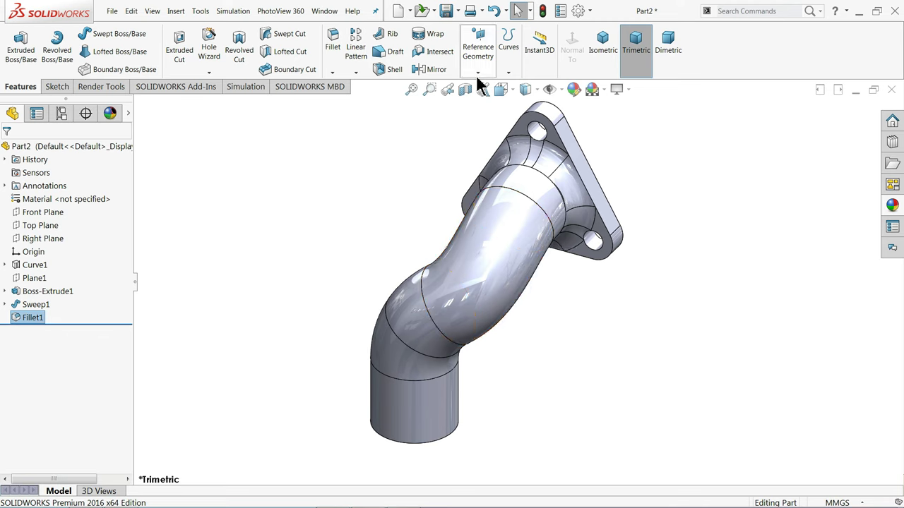
click(507, 74)
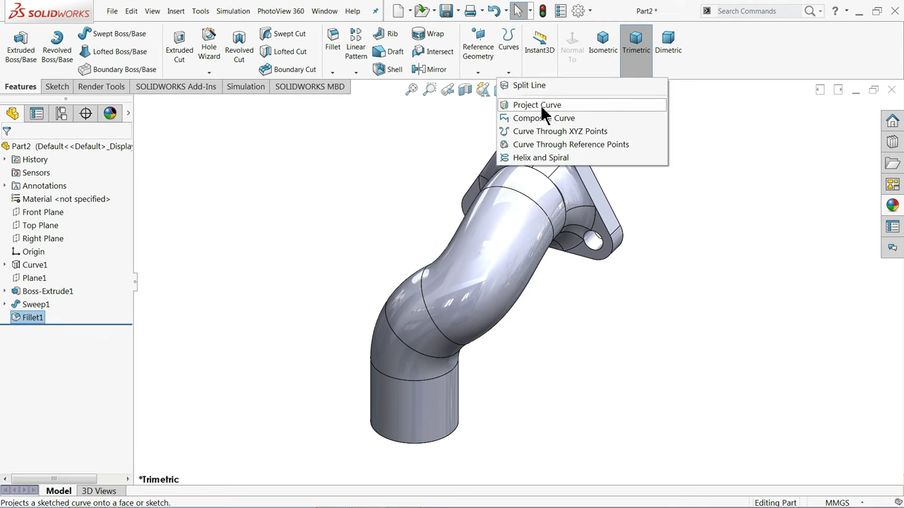
click(389, 165)
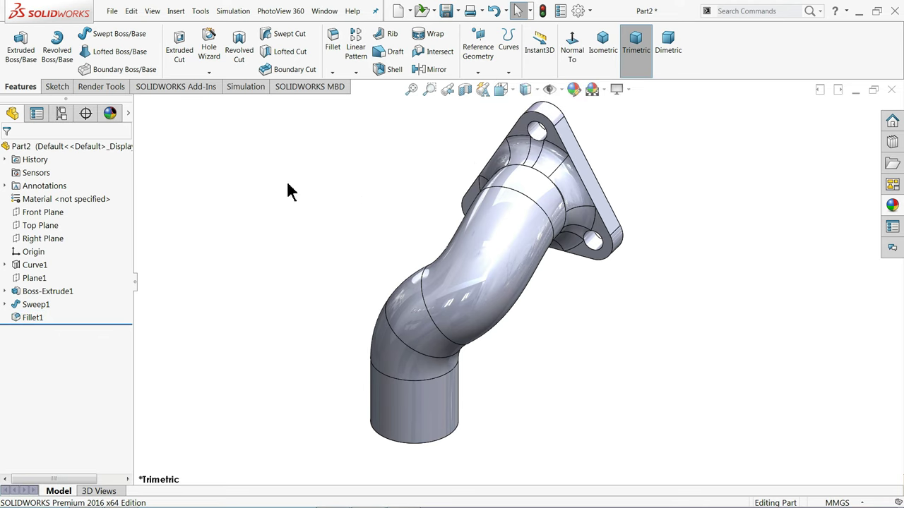
Apply the polished steel appearance from the metal appearances to the whole part and inspect it from several angles.
click(109, 147)
click(892, 206)
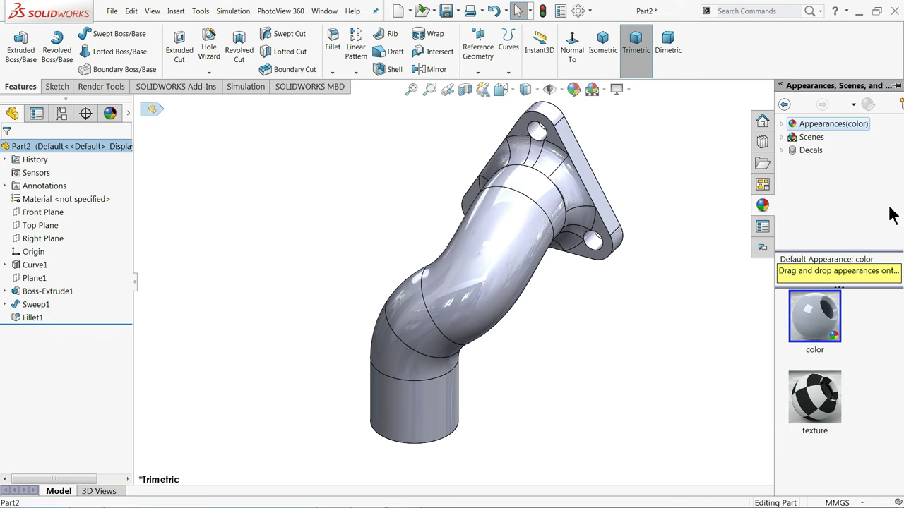
click(783, 124)
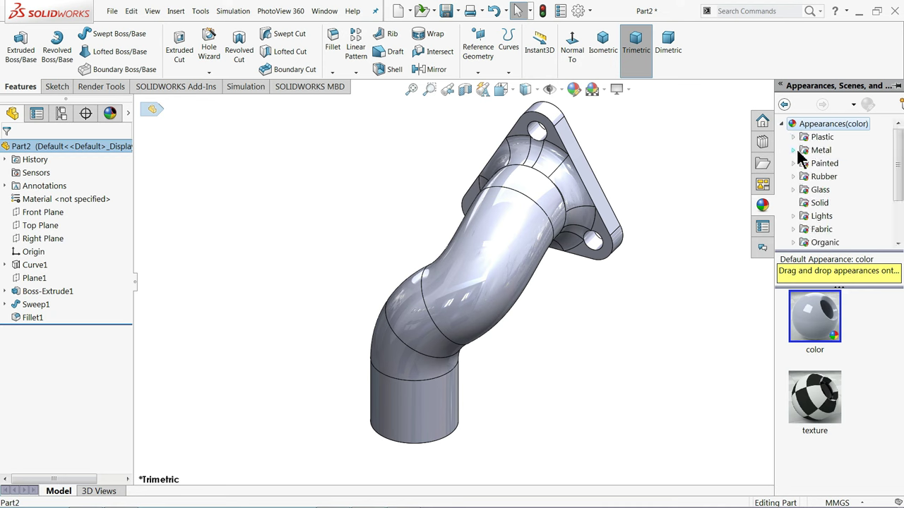
click(795, 150)
click(833, 140)
double_click(821, 325)
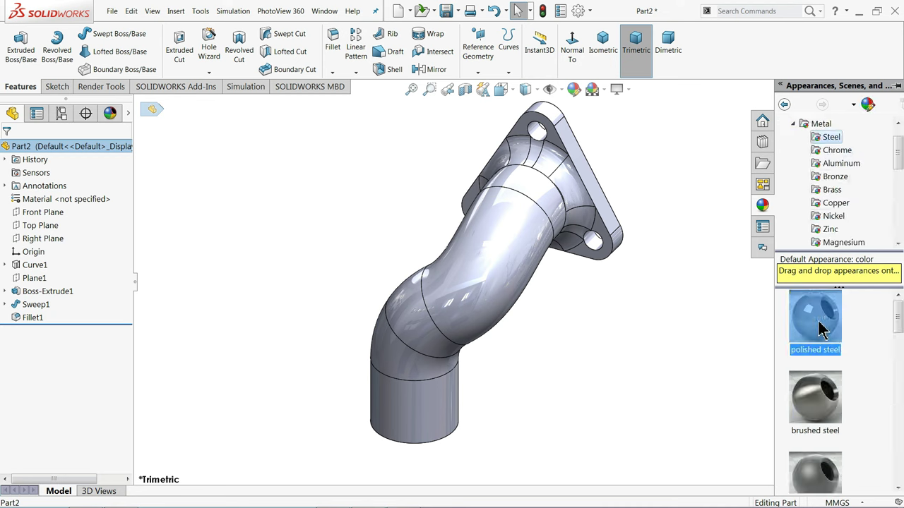
middle_drag(630, 315, 612, 263)
scroll(595, 288, down, 2)
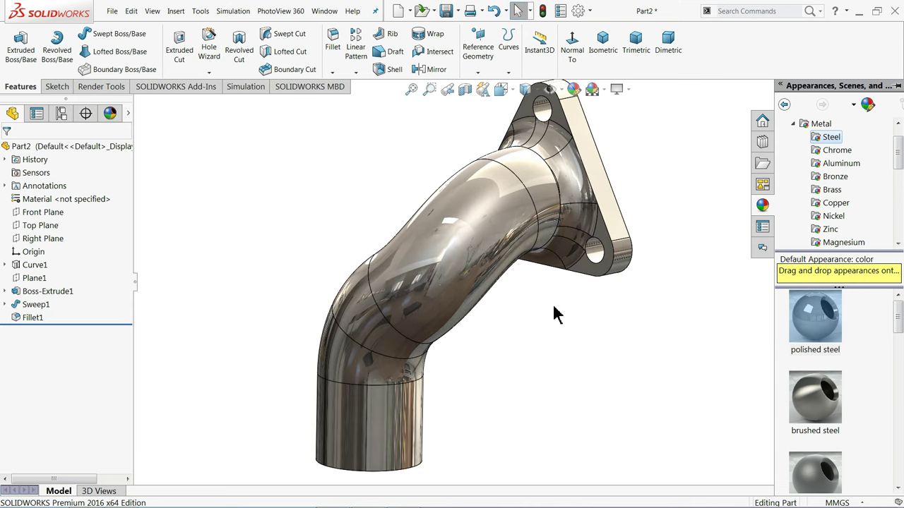
middle_drag(554, 314, 586, 351)
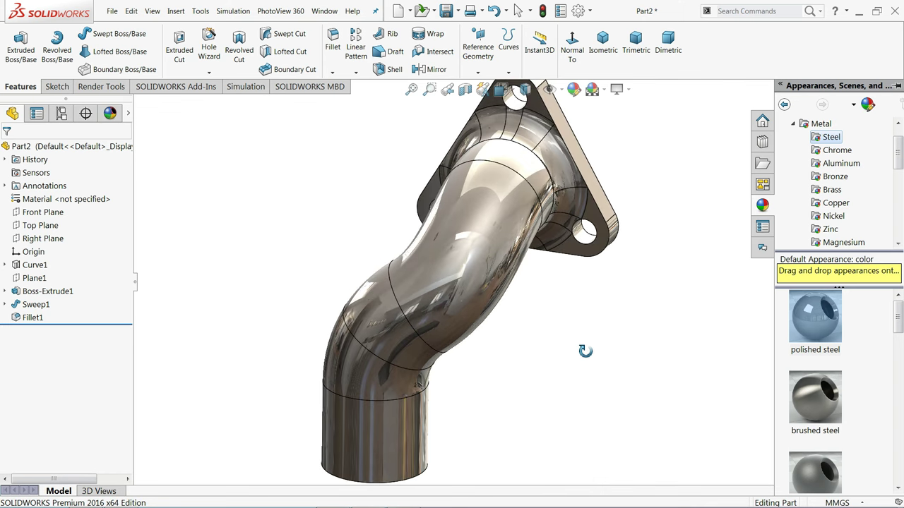